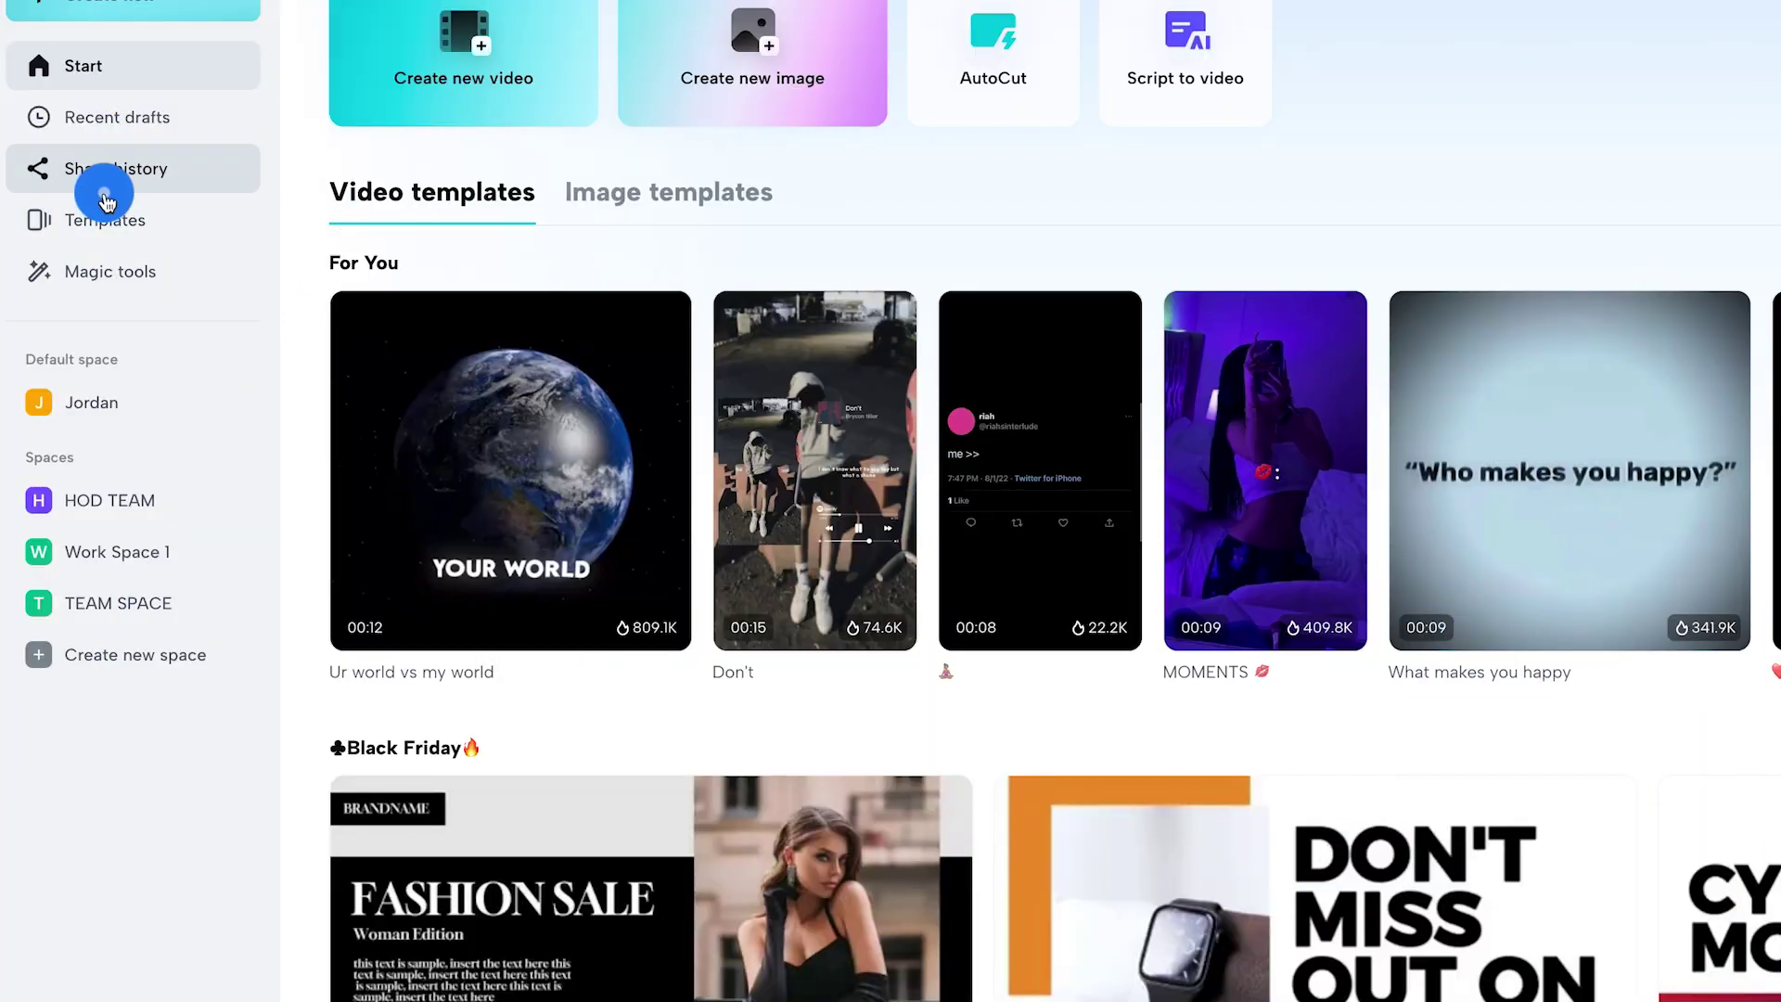
Show the Editor's Picks templates and scroll down to the Fitness and Lifestyle collections.
click(103, 223)
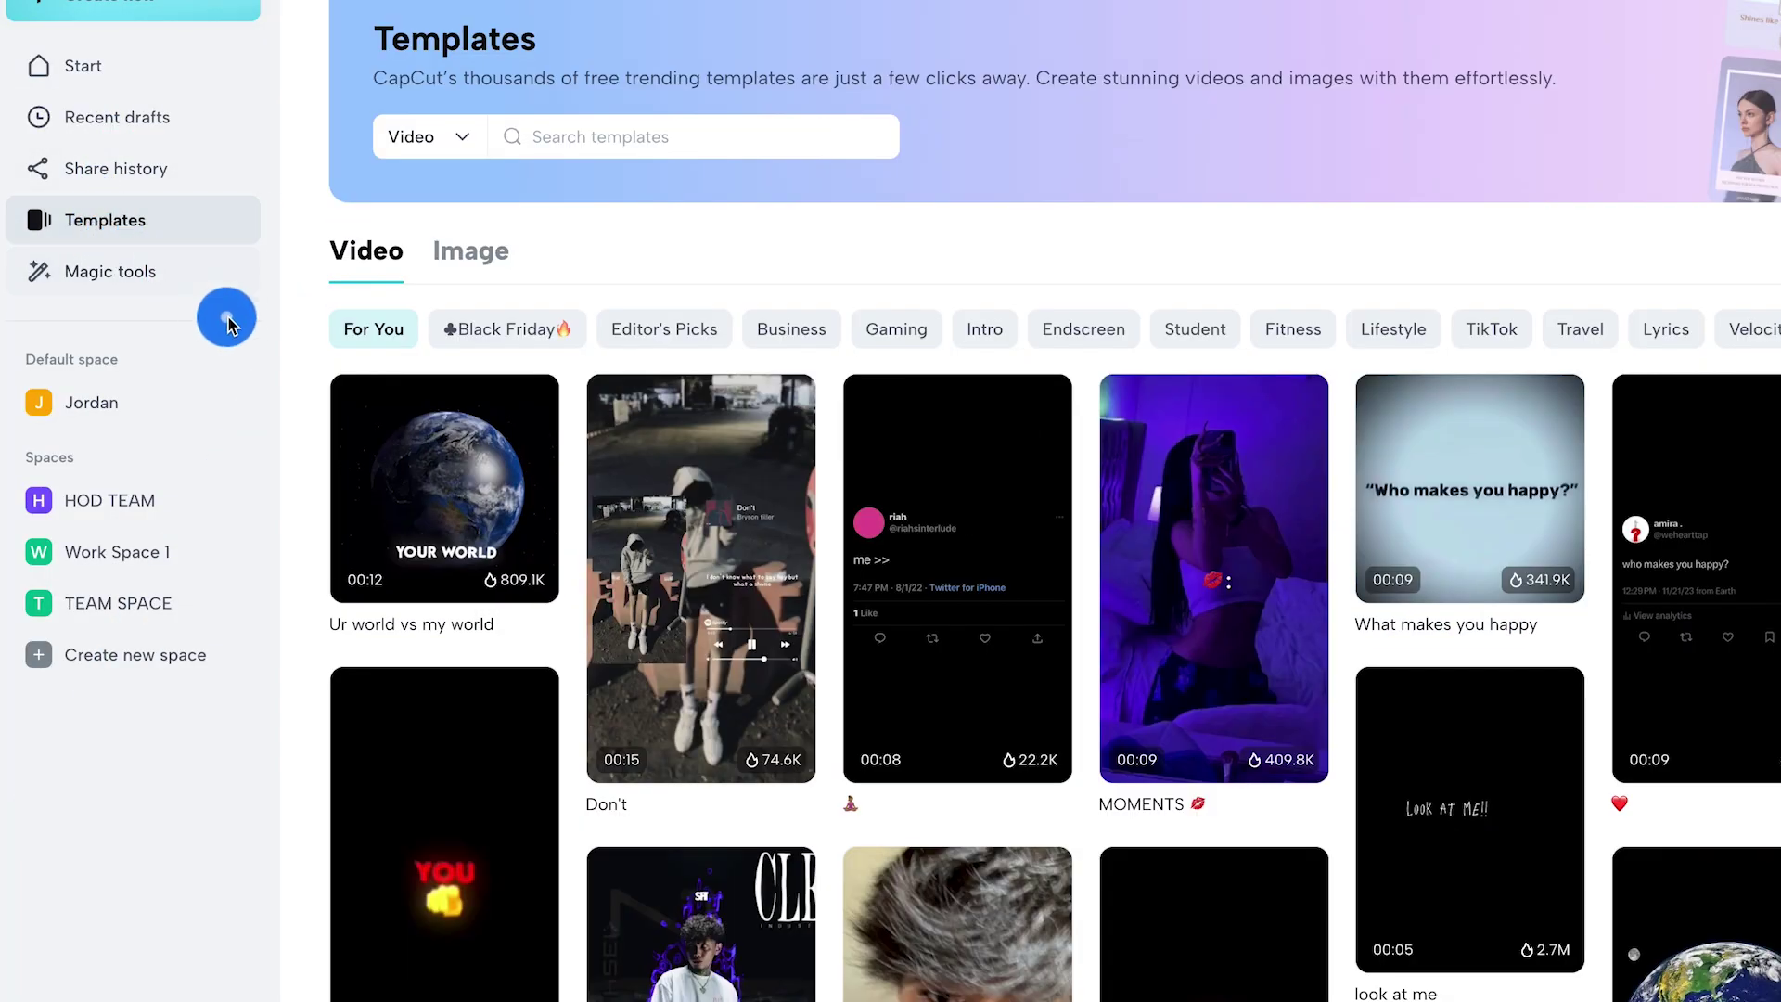
click(654, 329)
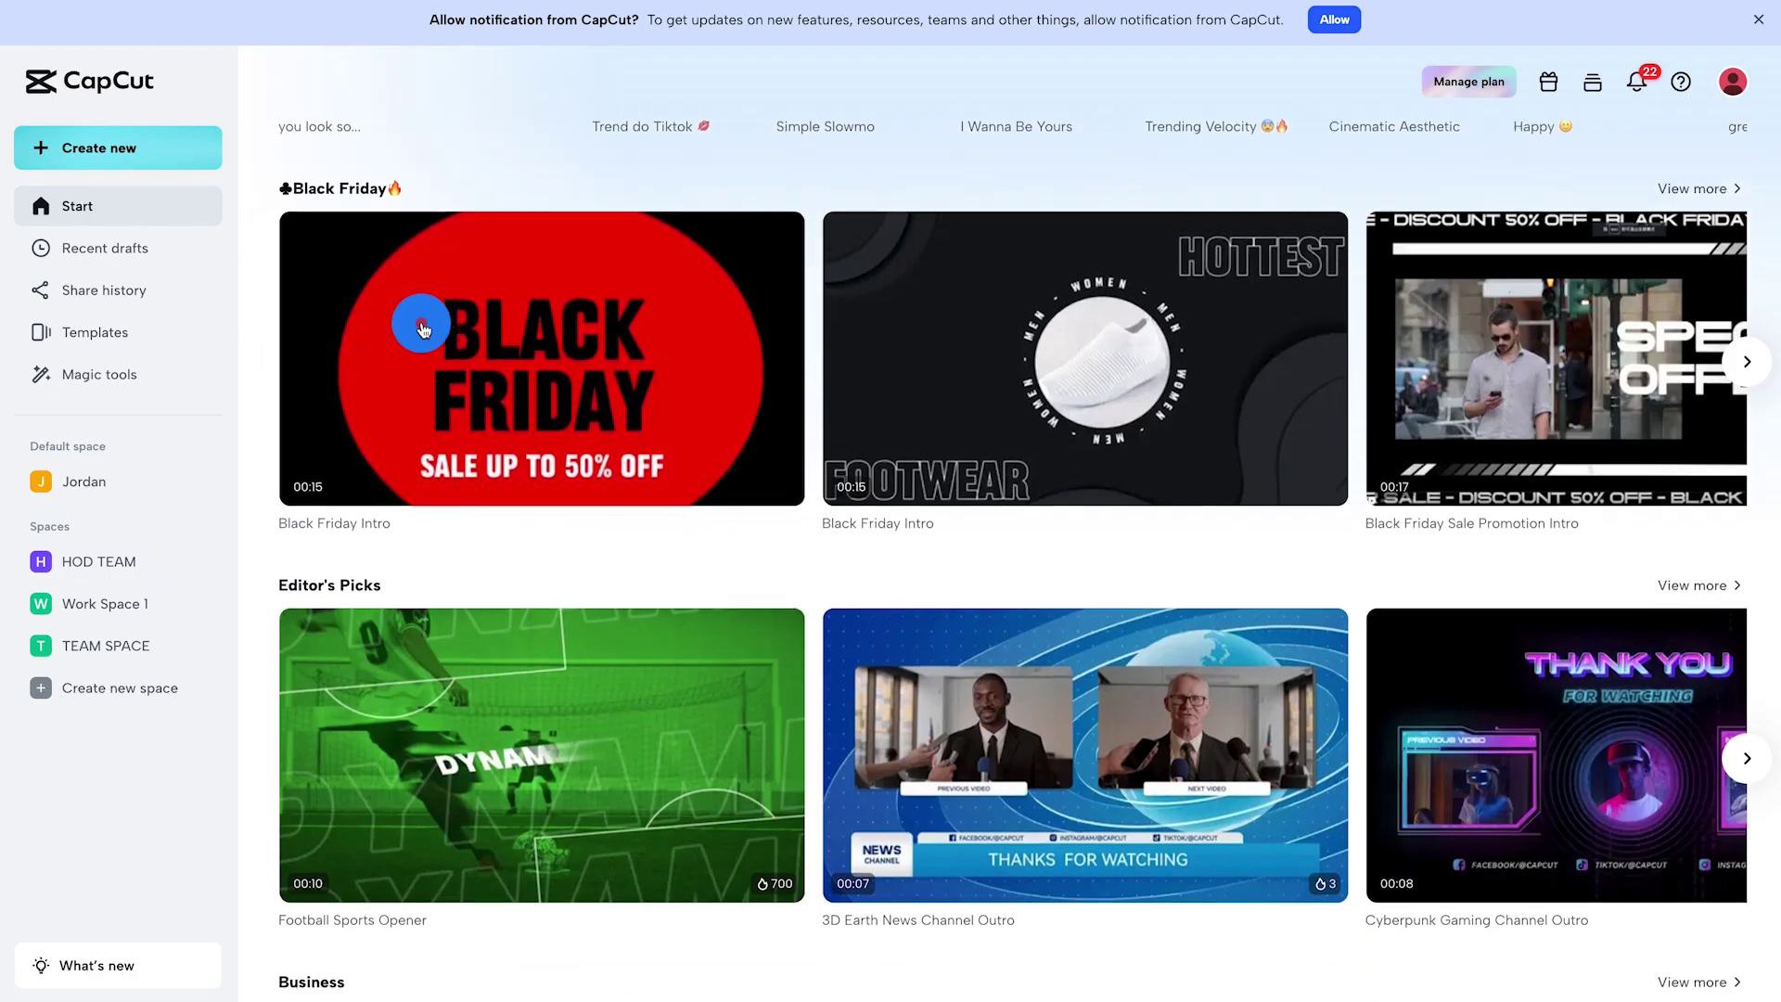
scroll(417, 326, down, 5)
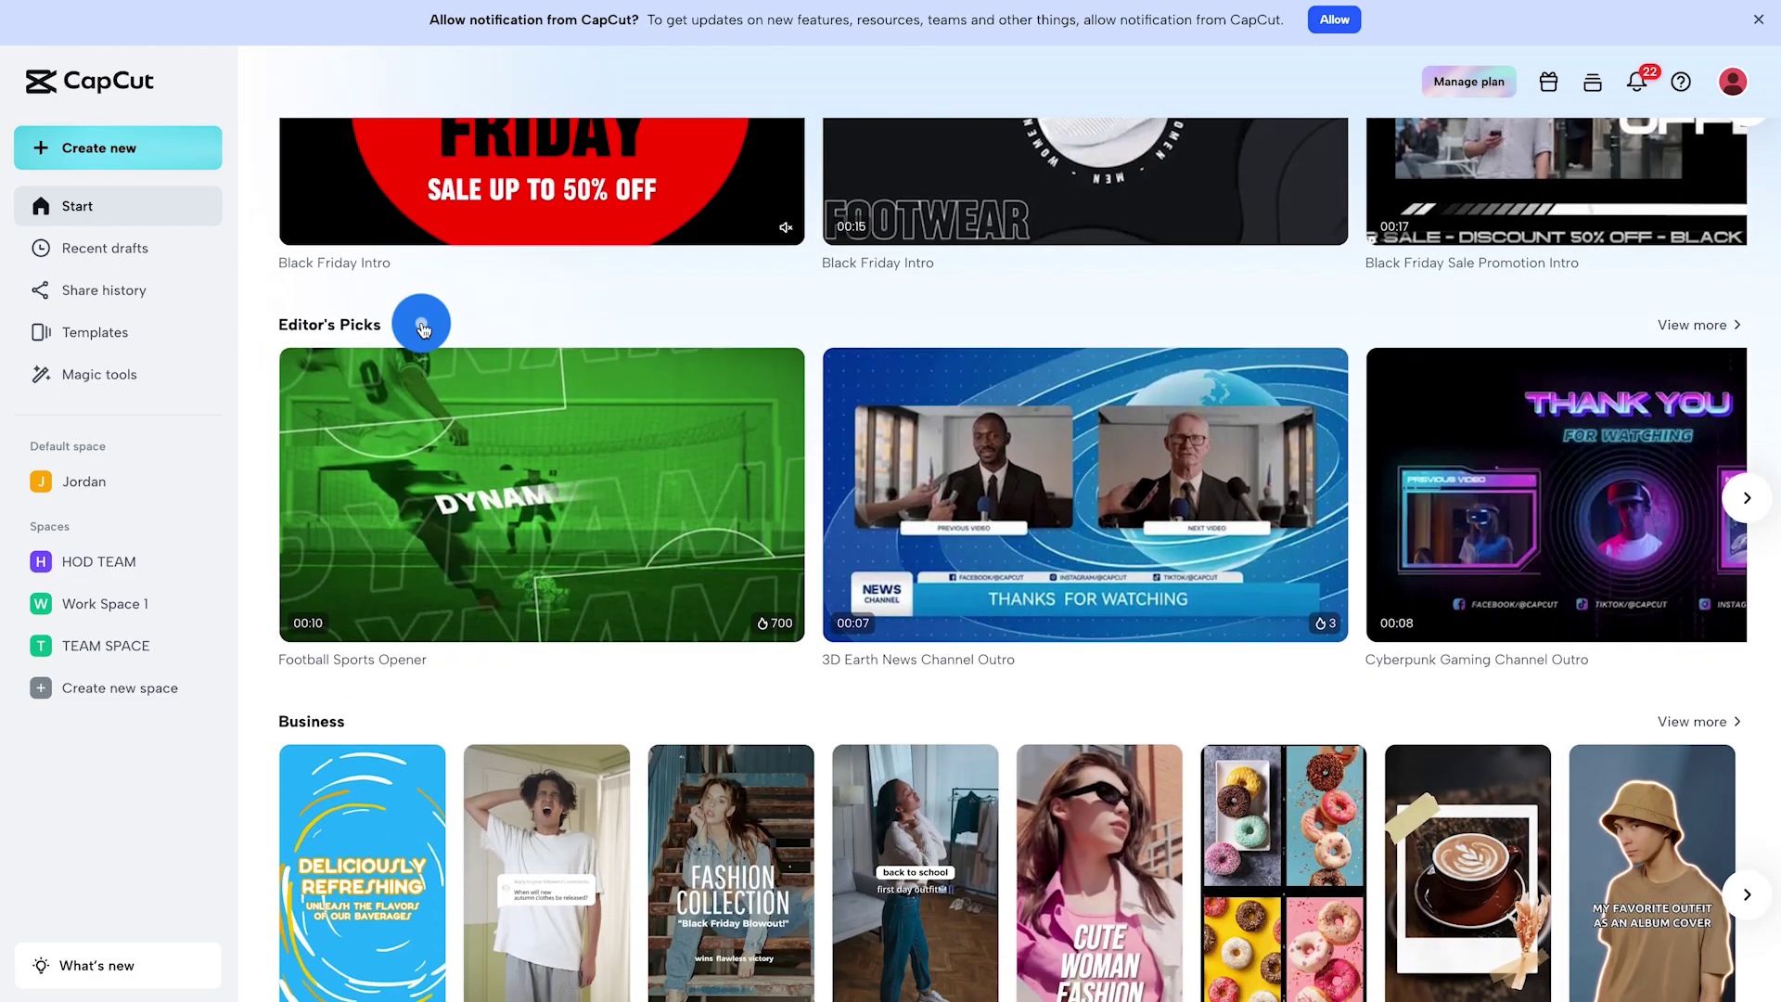
scroll(481, 687, down, 8)
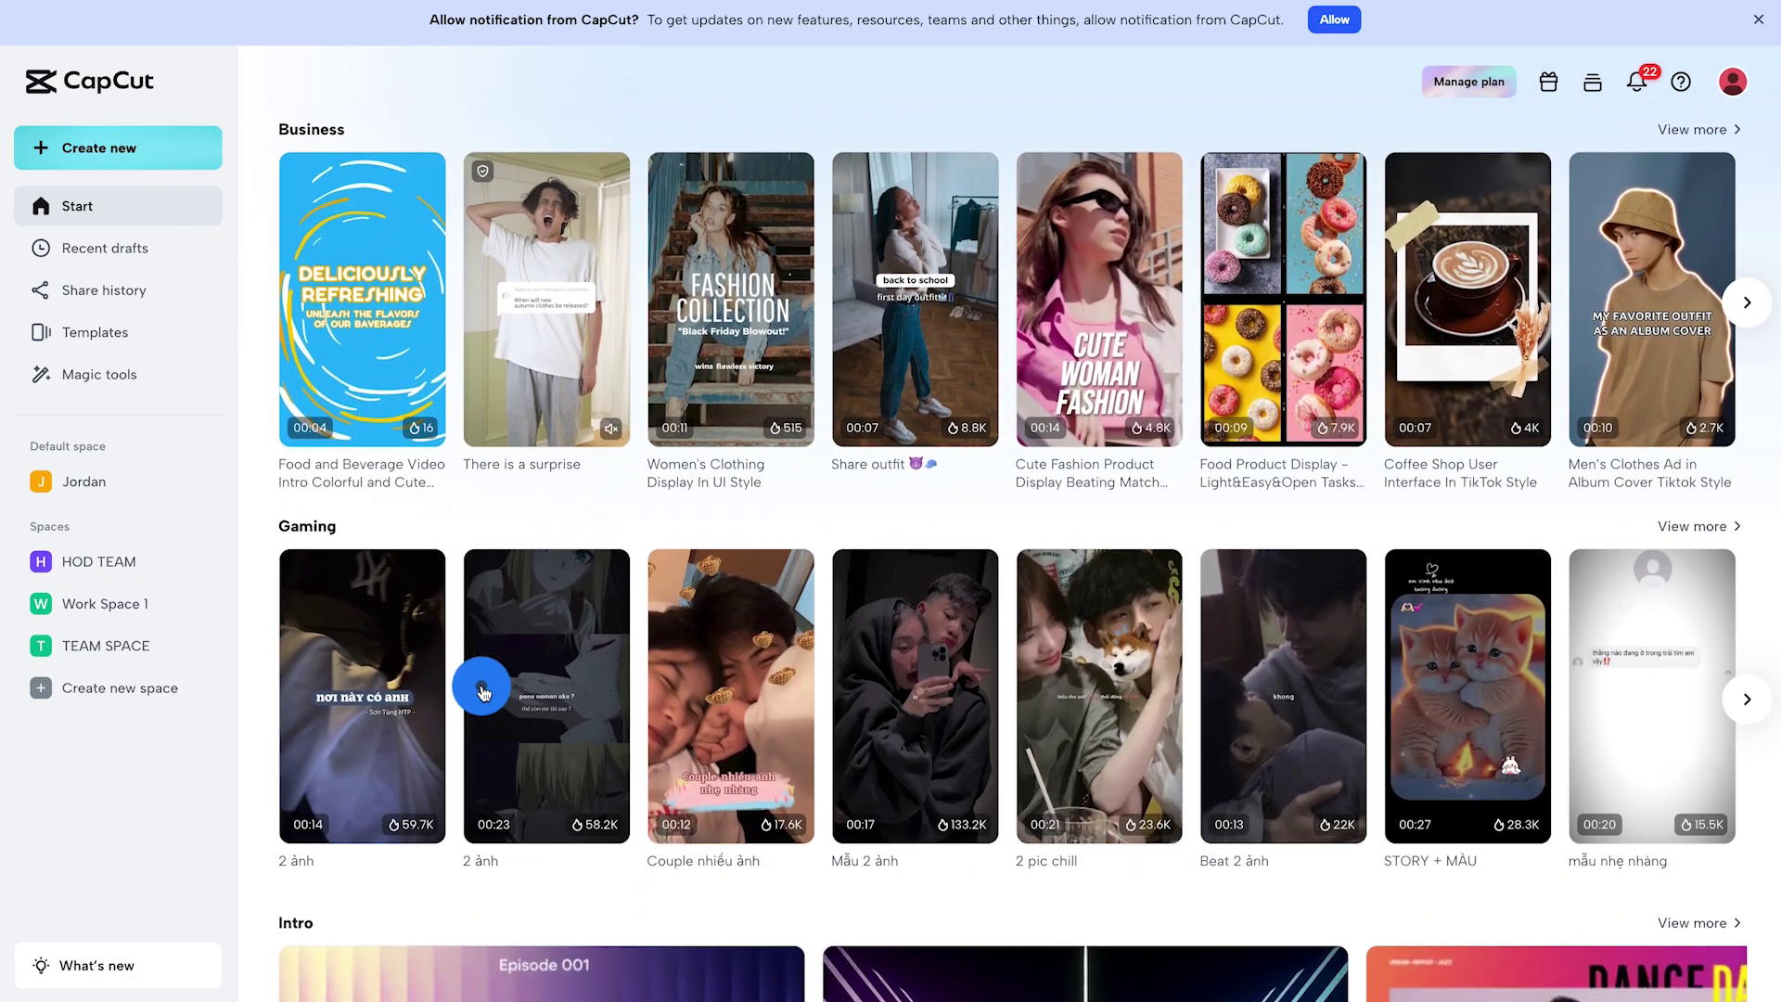
scroll(481, 687, down, 8)
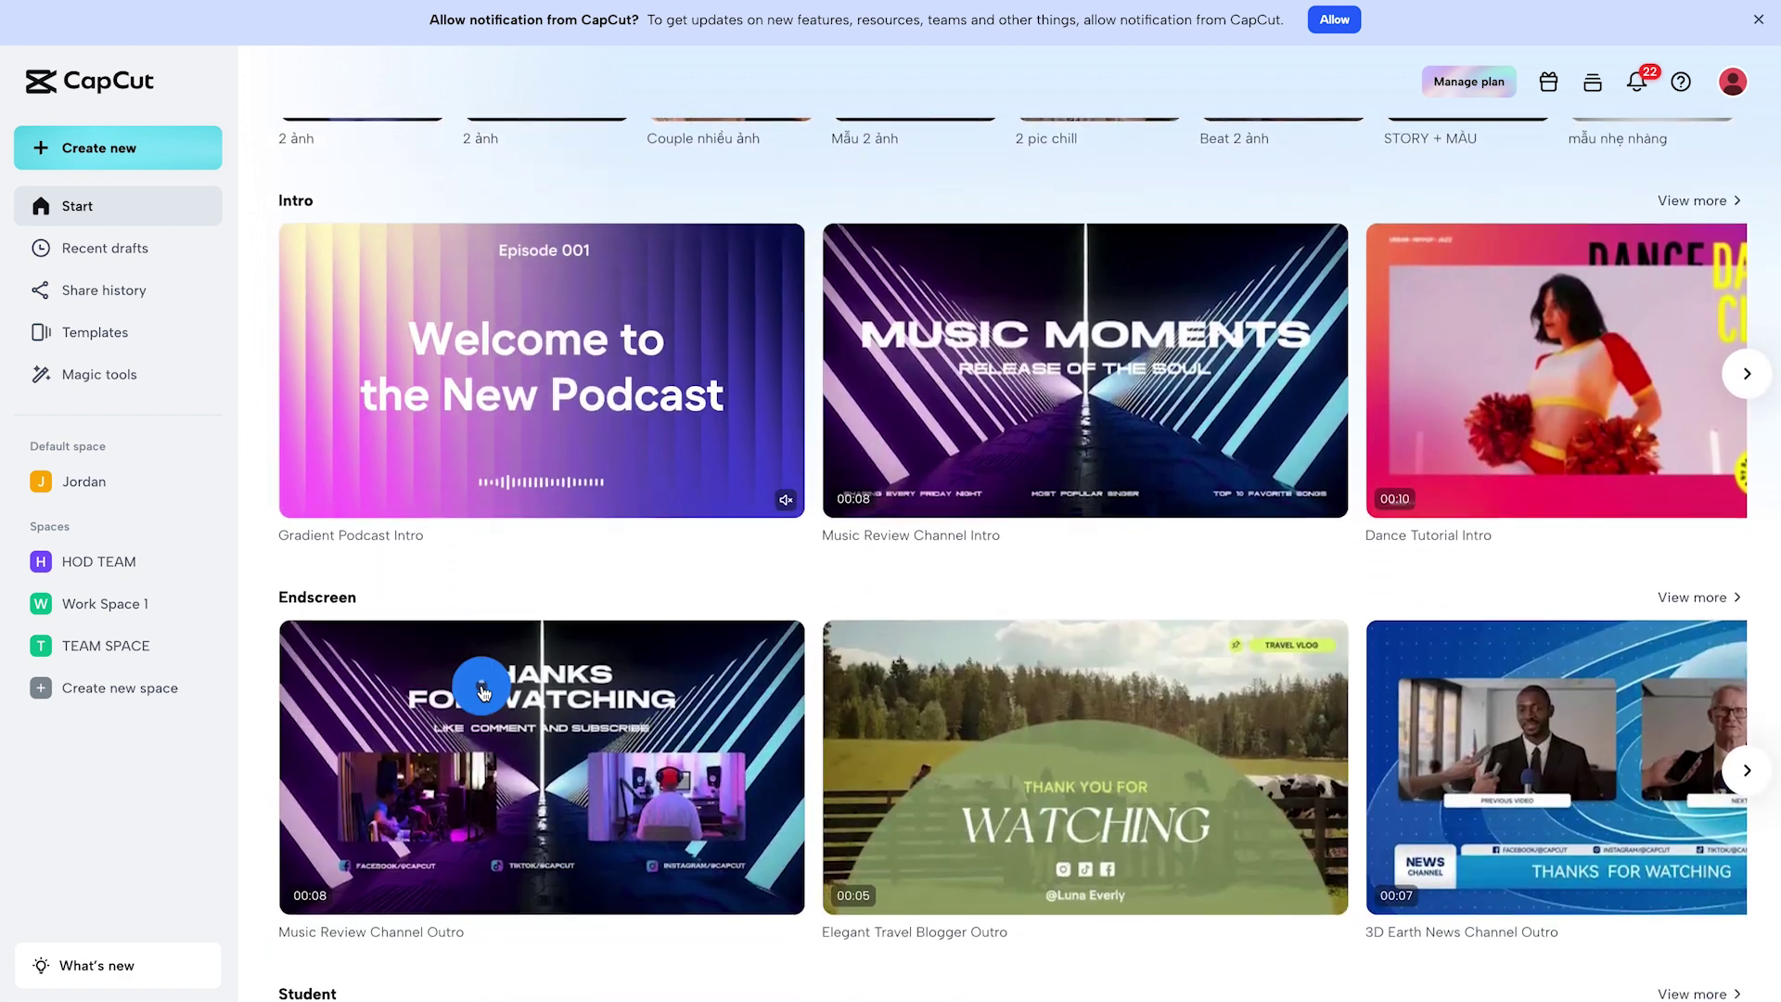
scroll(482, 687, down, 10)
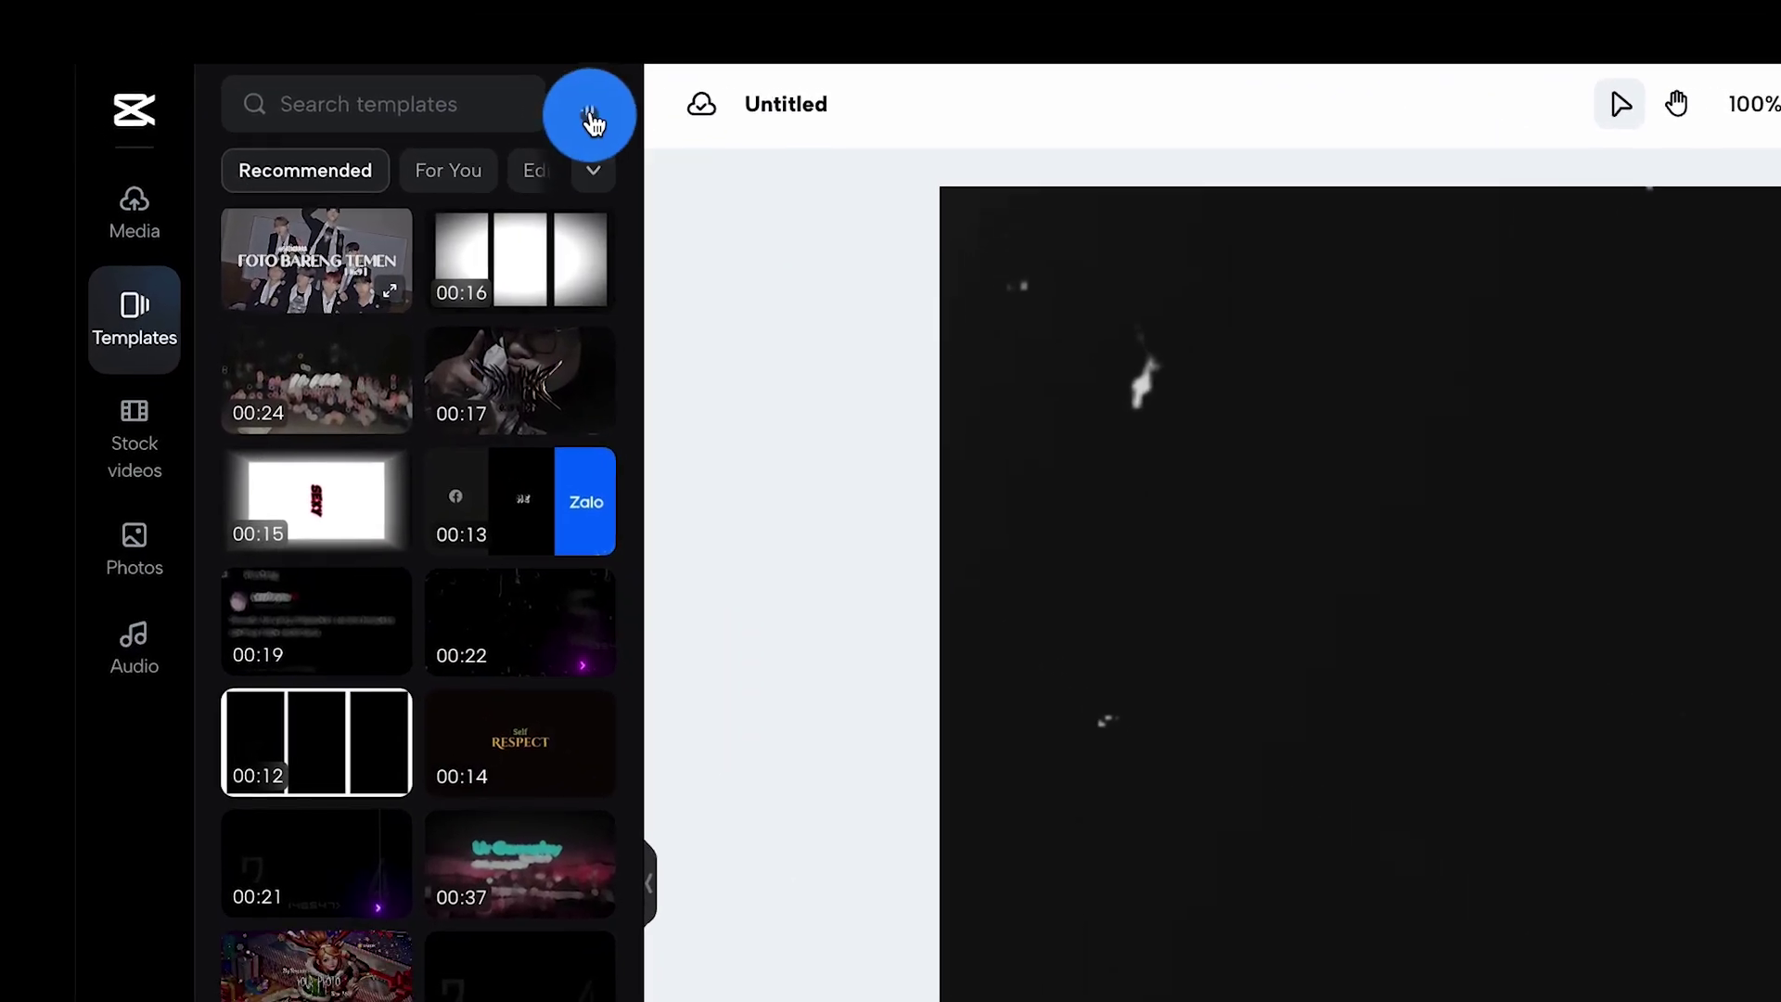
Filter the templates to Commercial use only and scroll through the results.
click(592, 121)
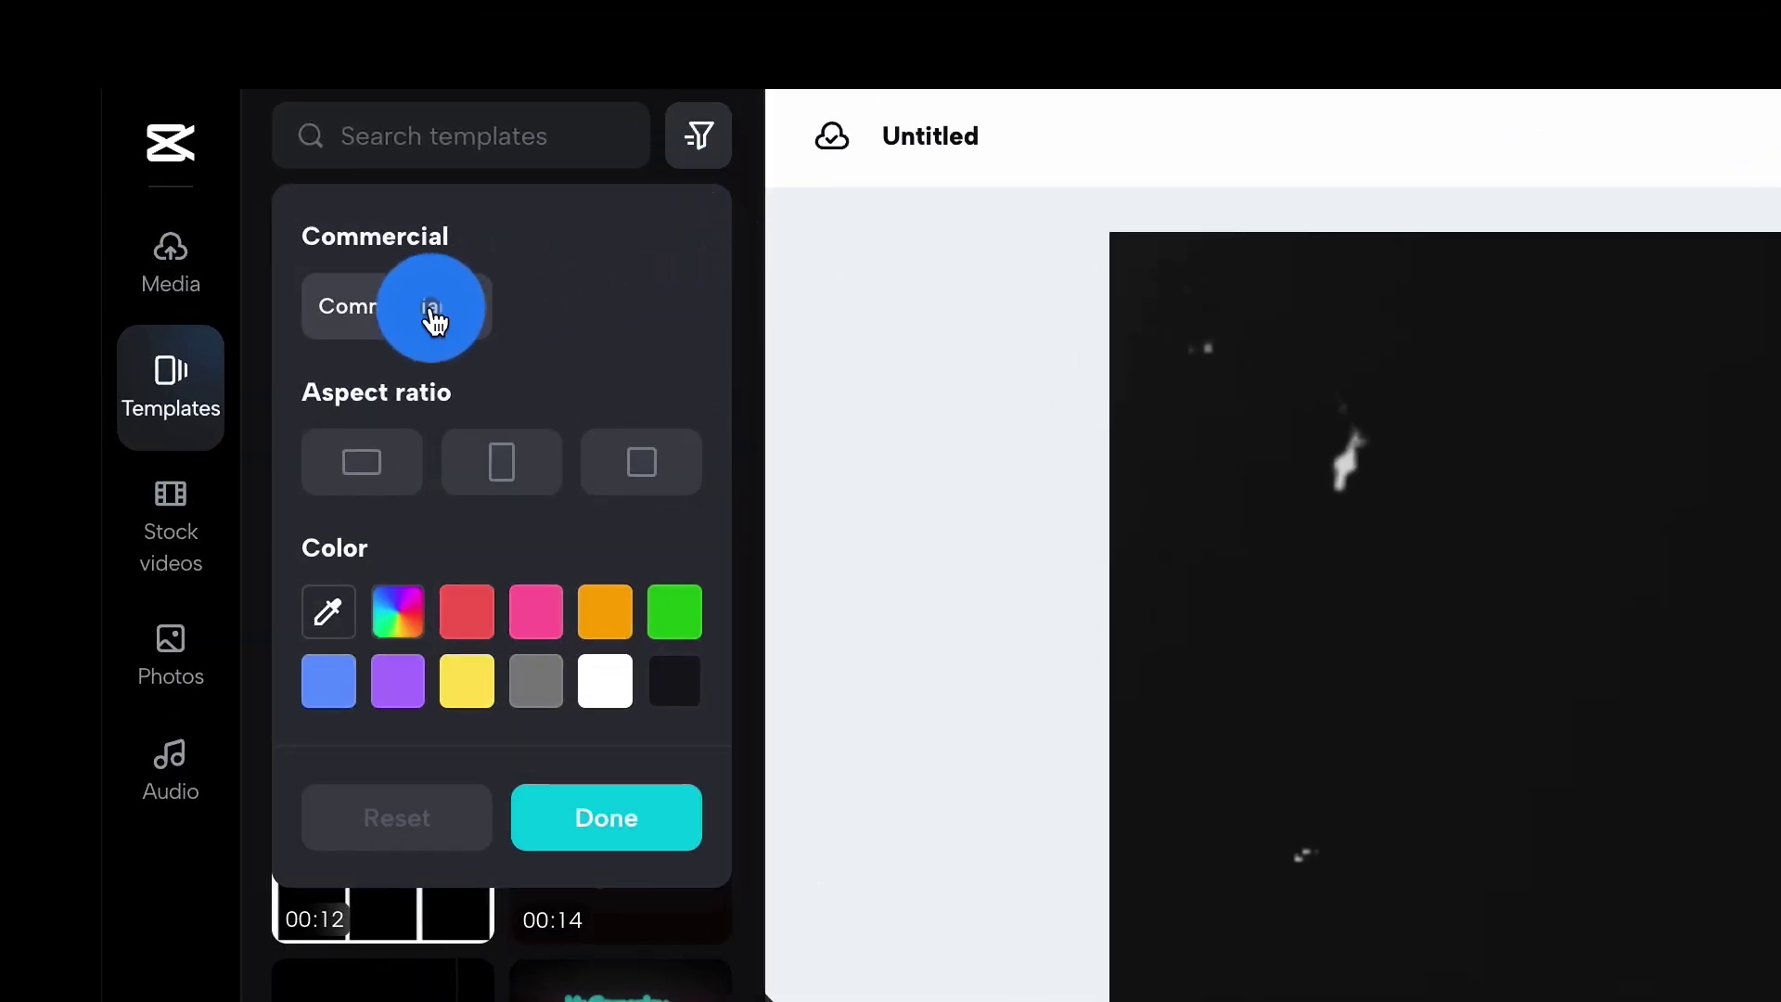
click(401, 320)
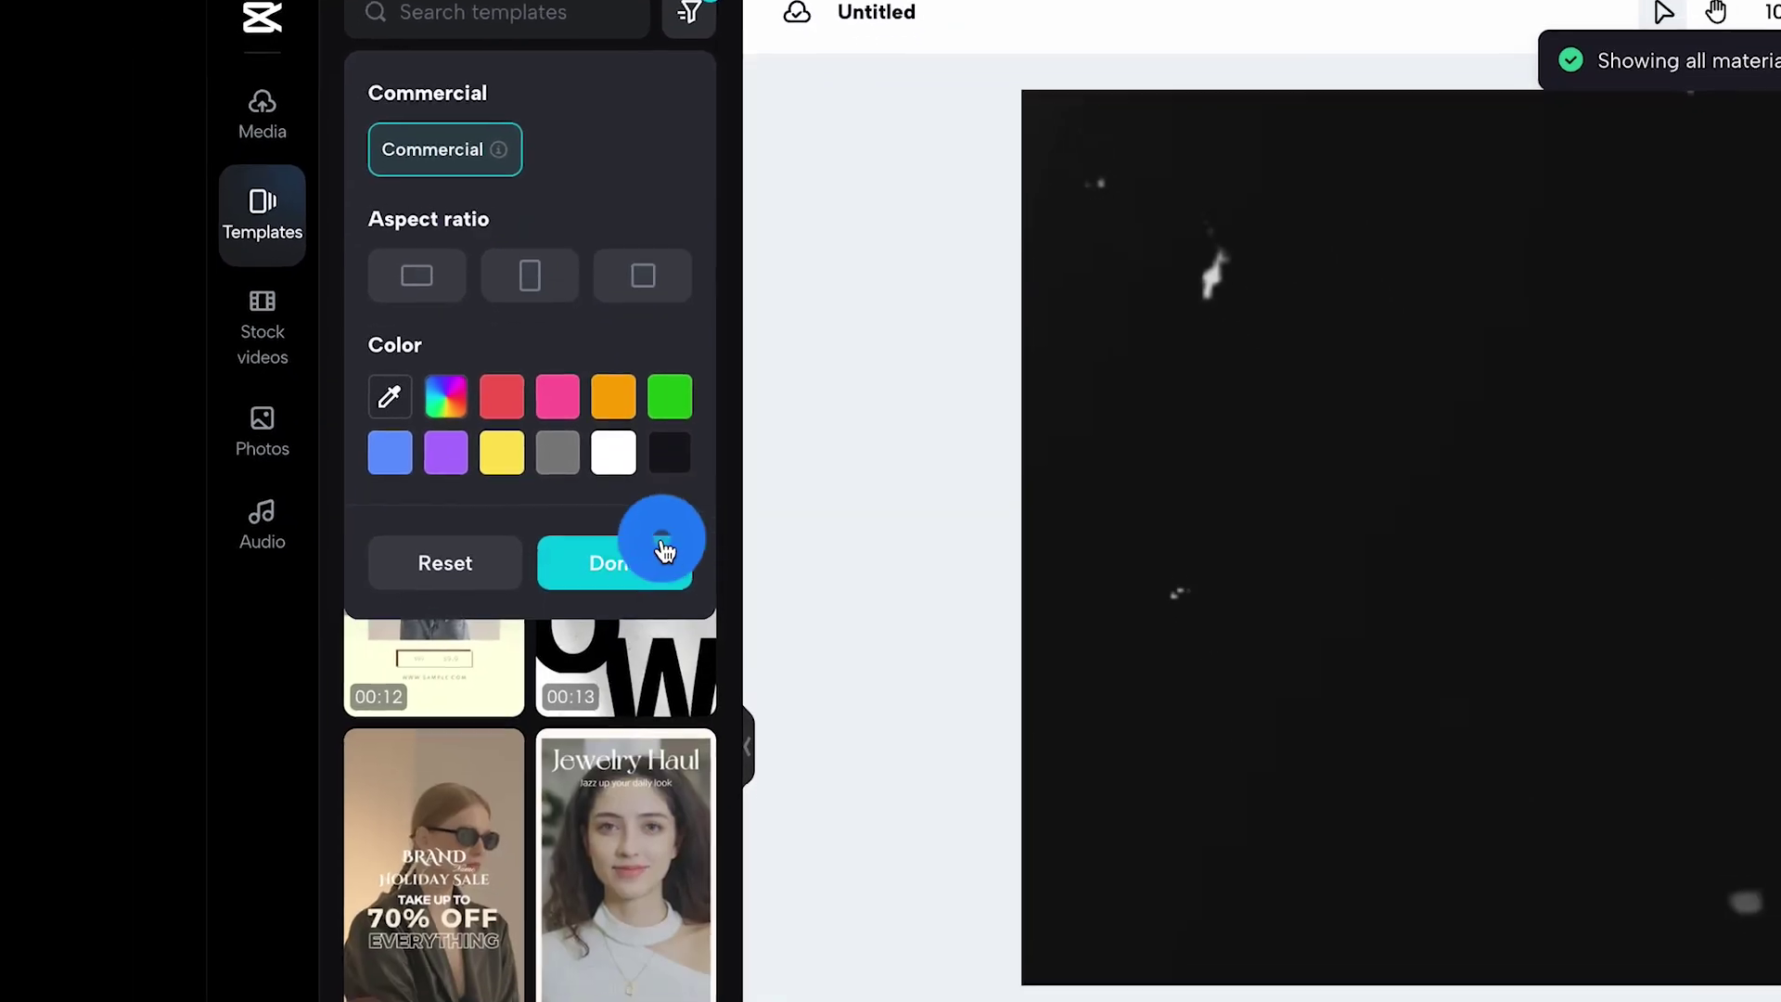
click(648, 545)
scroll(643, 844, down, 6)
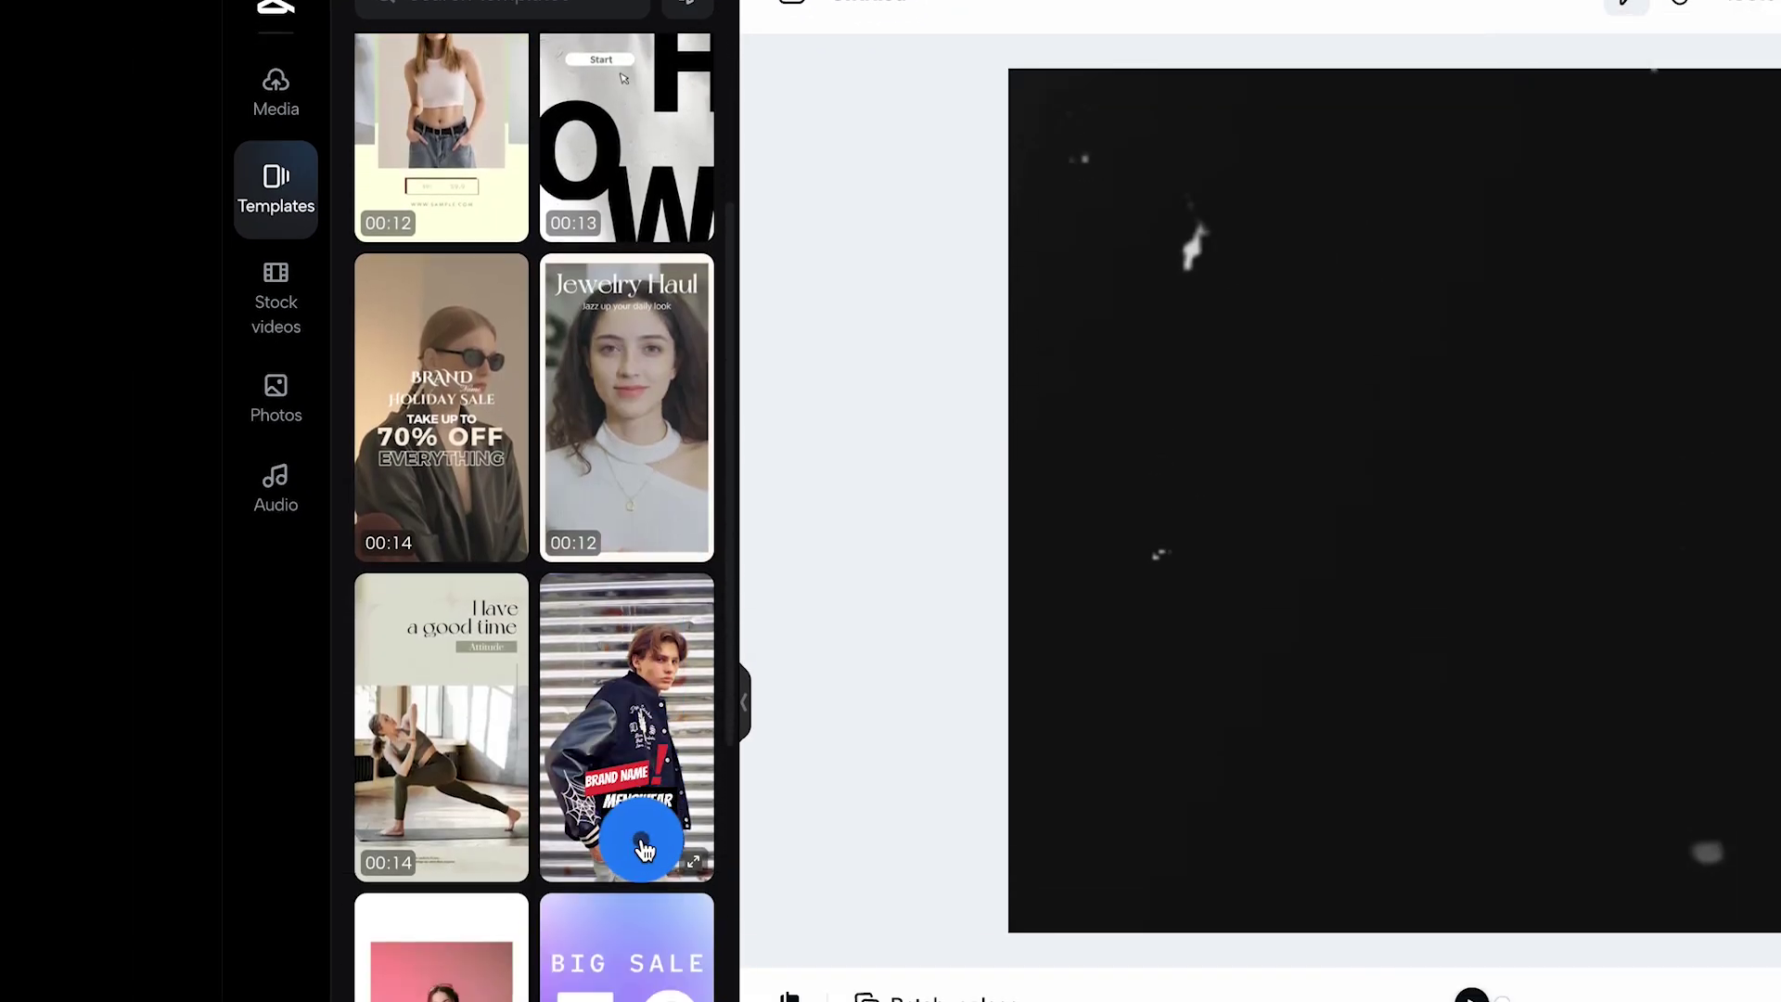
scroll(643, 848, down, 9)
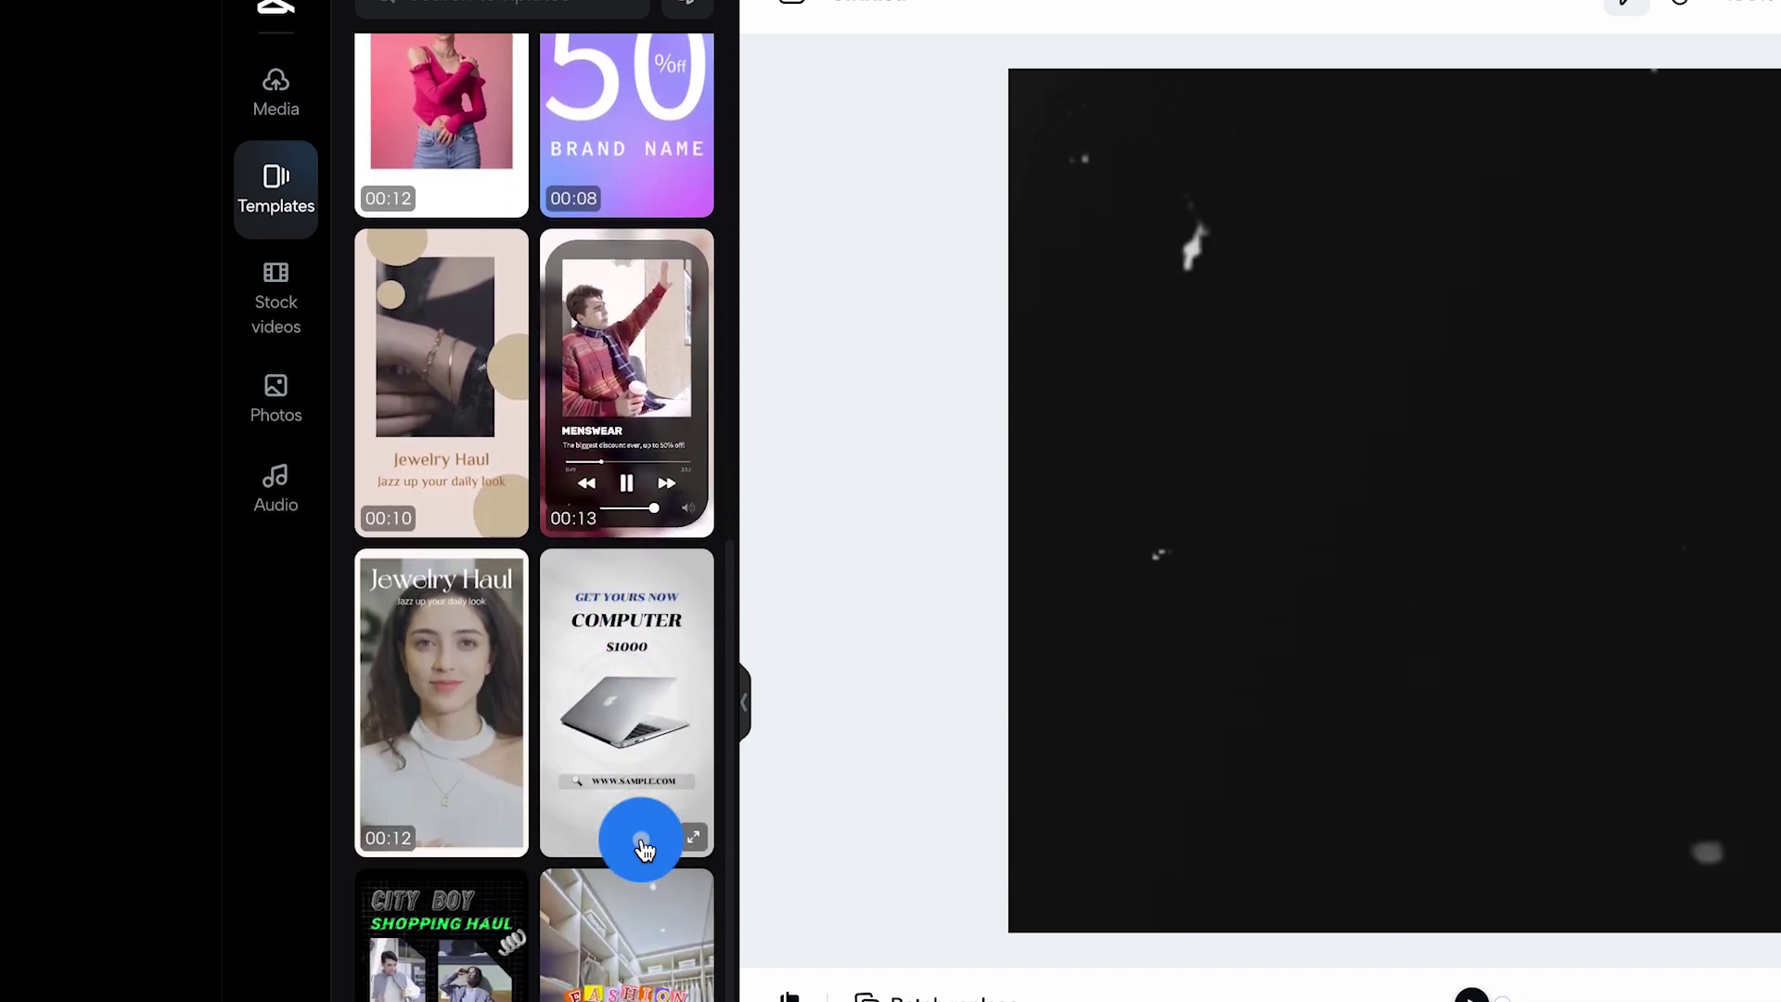
scroll(644, 846, down, 6)
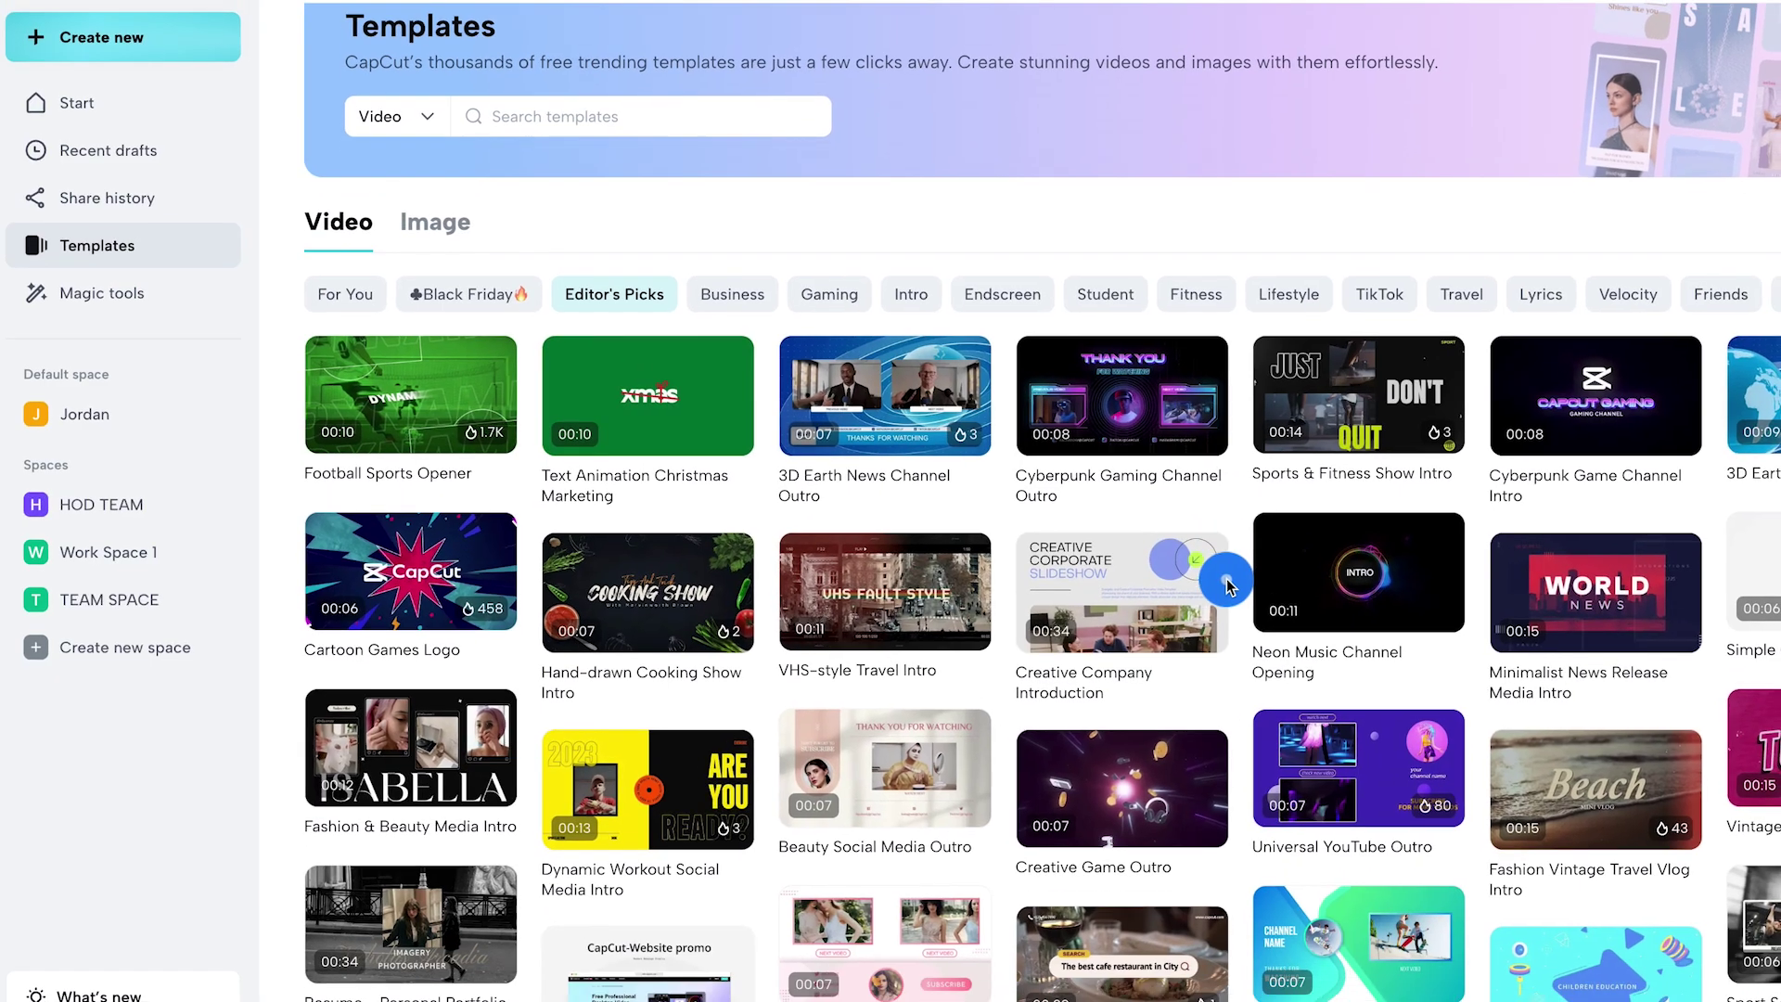
Scroll the Editor's Picks grid and open the Retro Style Brand Promo template.
scroll(1200, 568, down, 2)
scroll(1166, 584, down, 1)
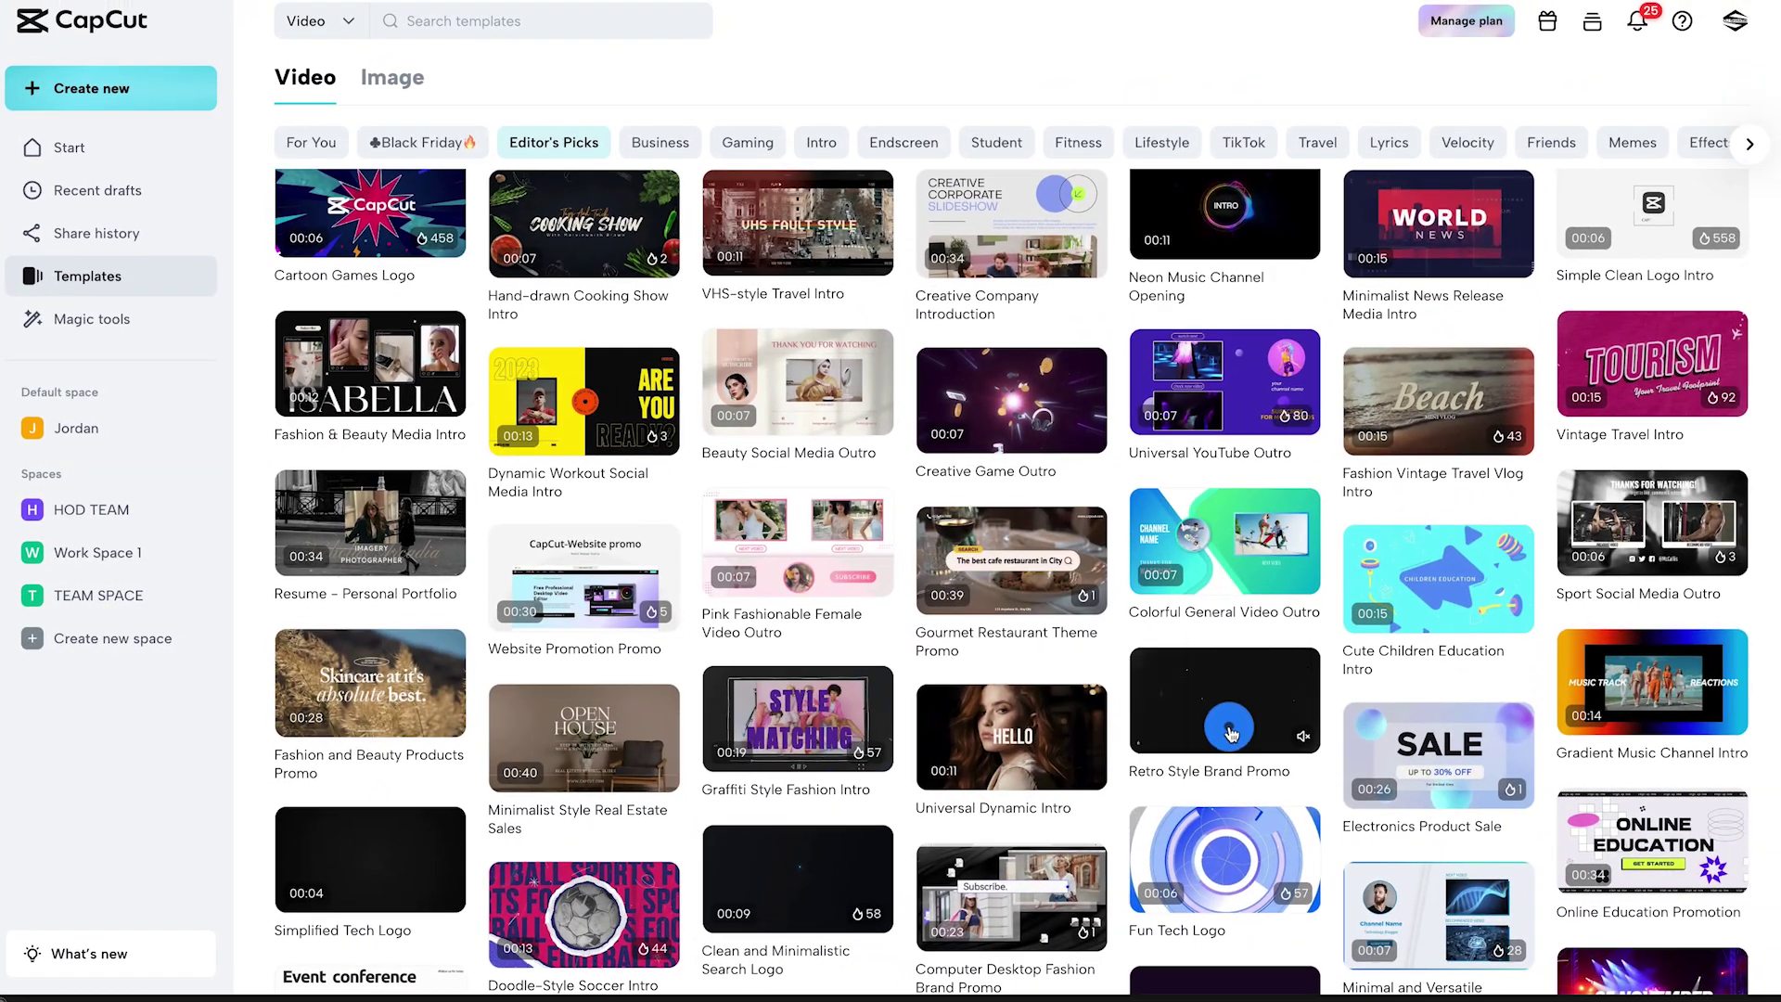
click(1230, 733)
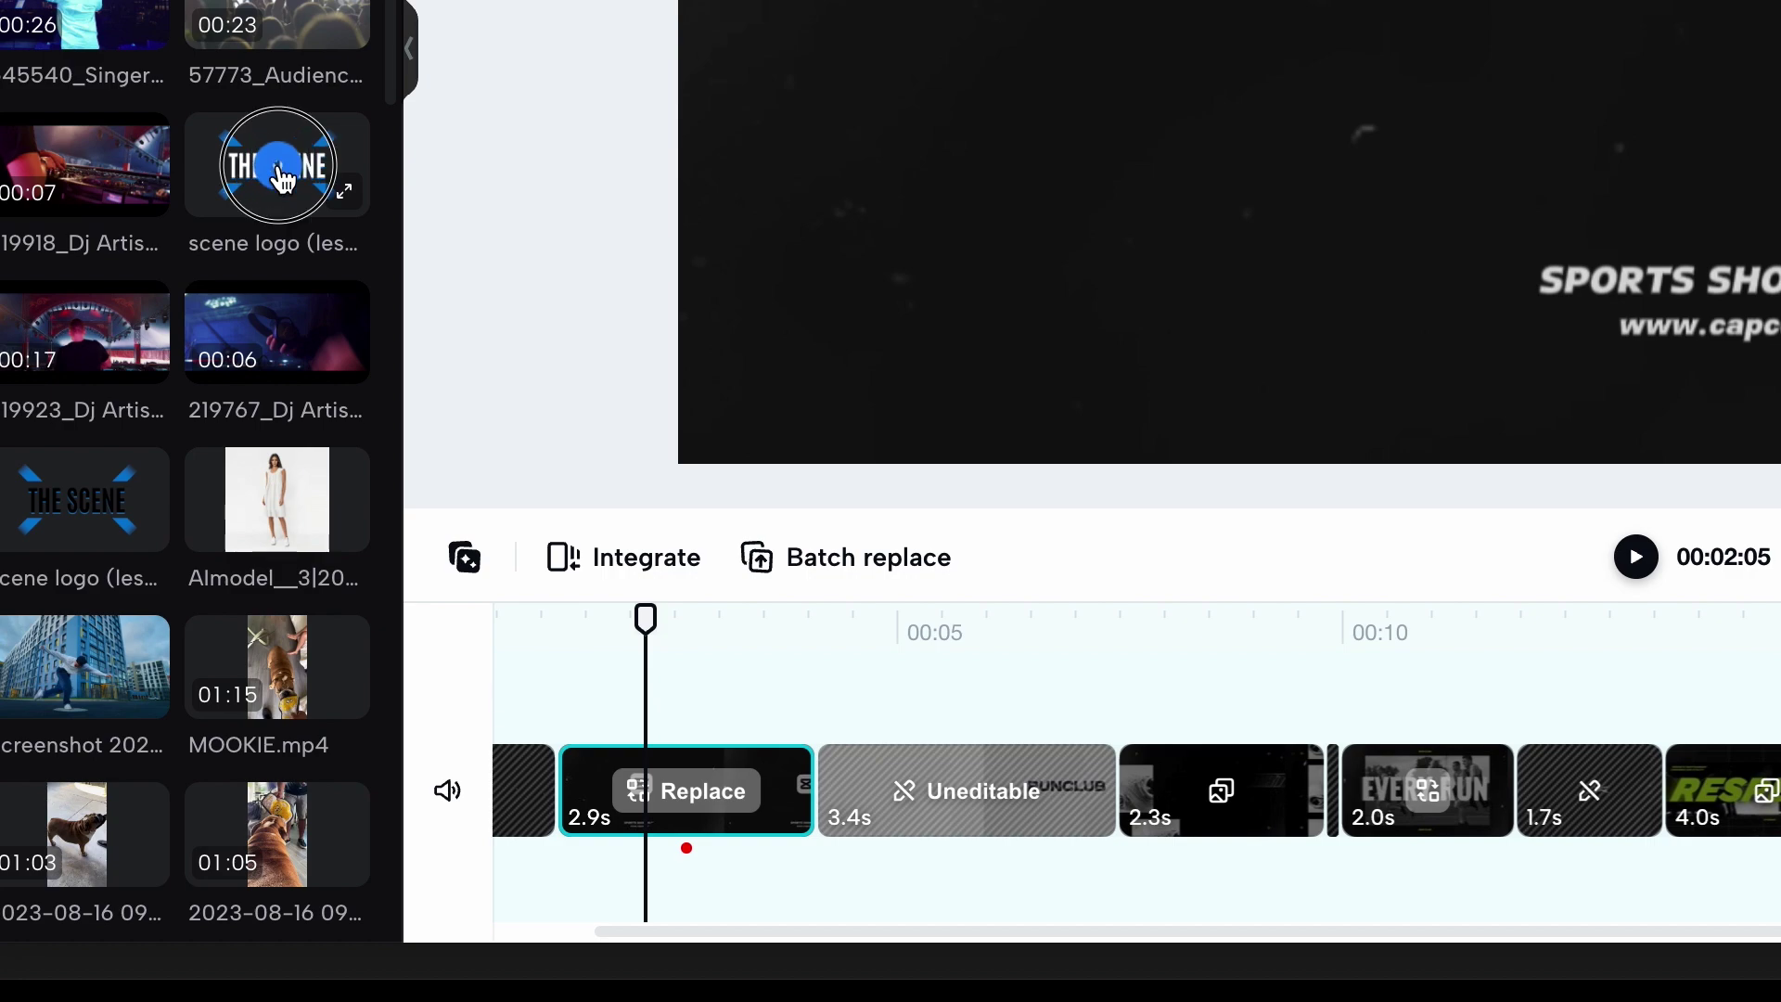
Drag the THE SCENE logo from Media onto the first 2.9s timeline clip.
drag(182, 555, 514, 813)
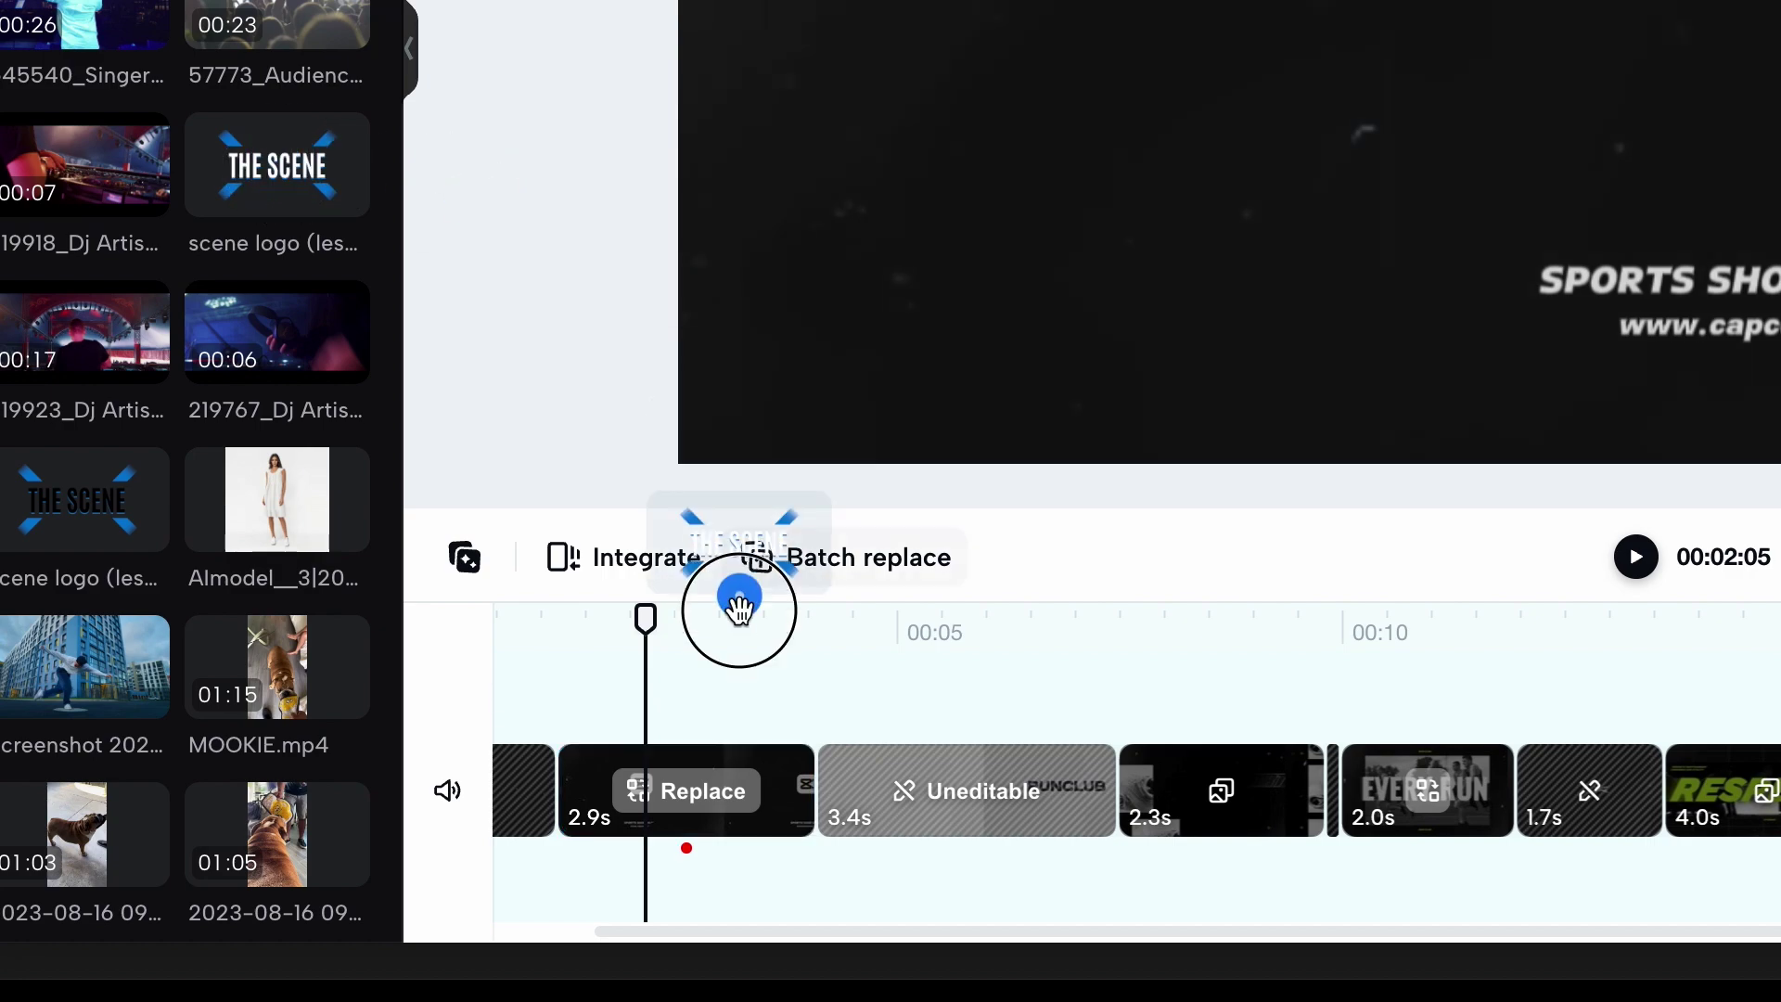
drag(739, 607, 702, 790)
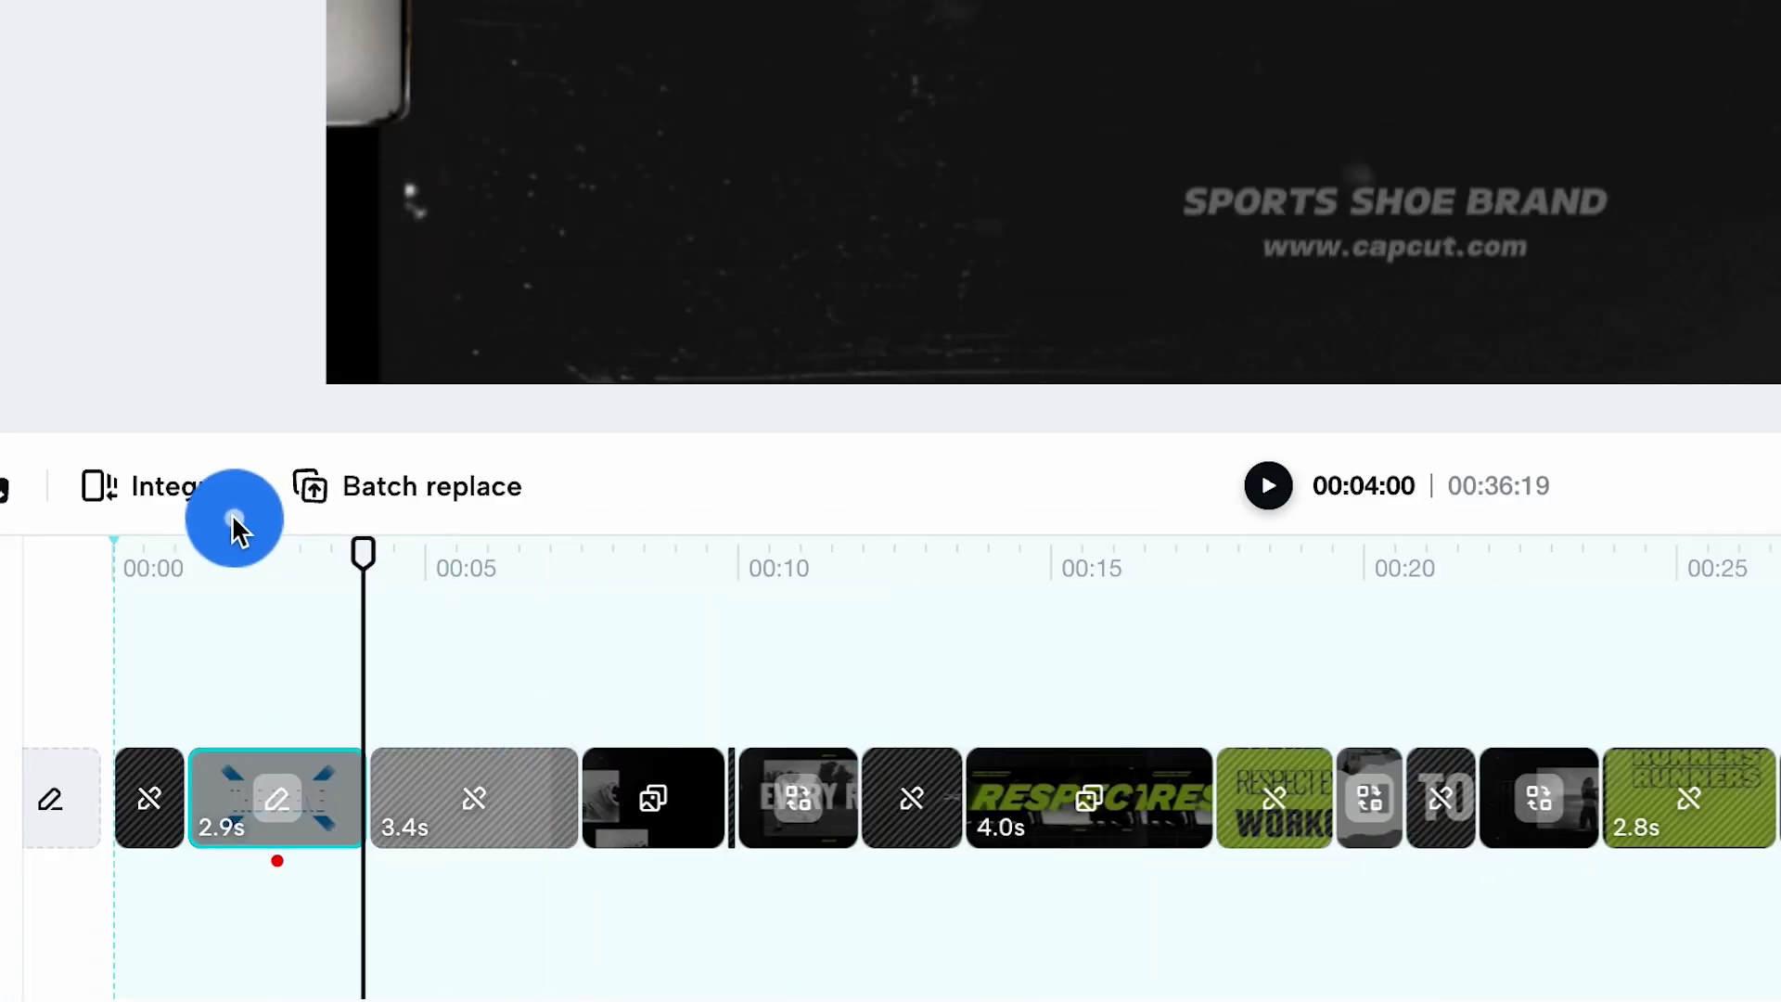
Integrate the template clips, then separate the clip's audio onto its own track.
click(184, 508)
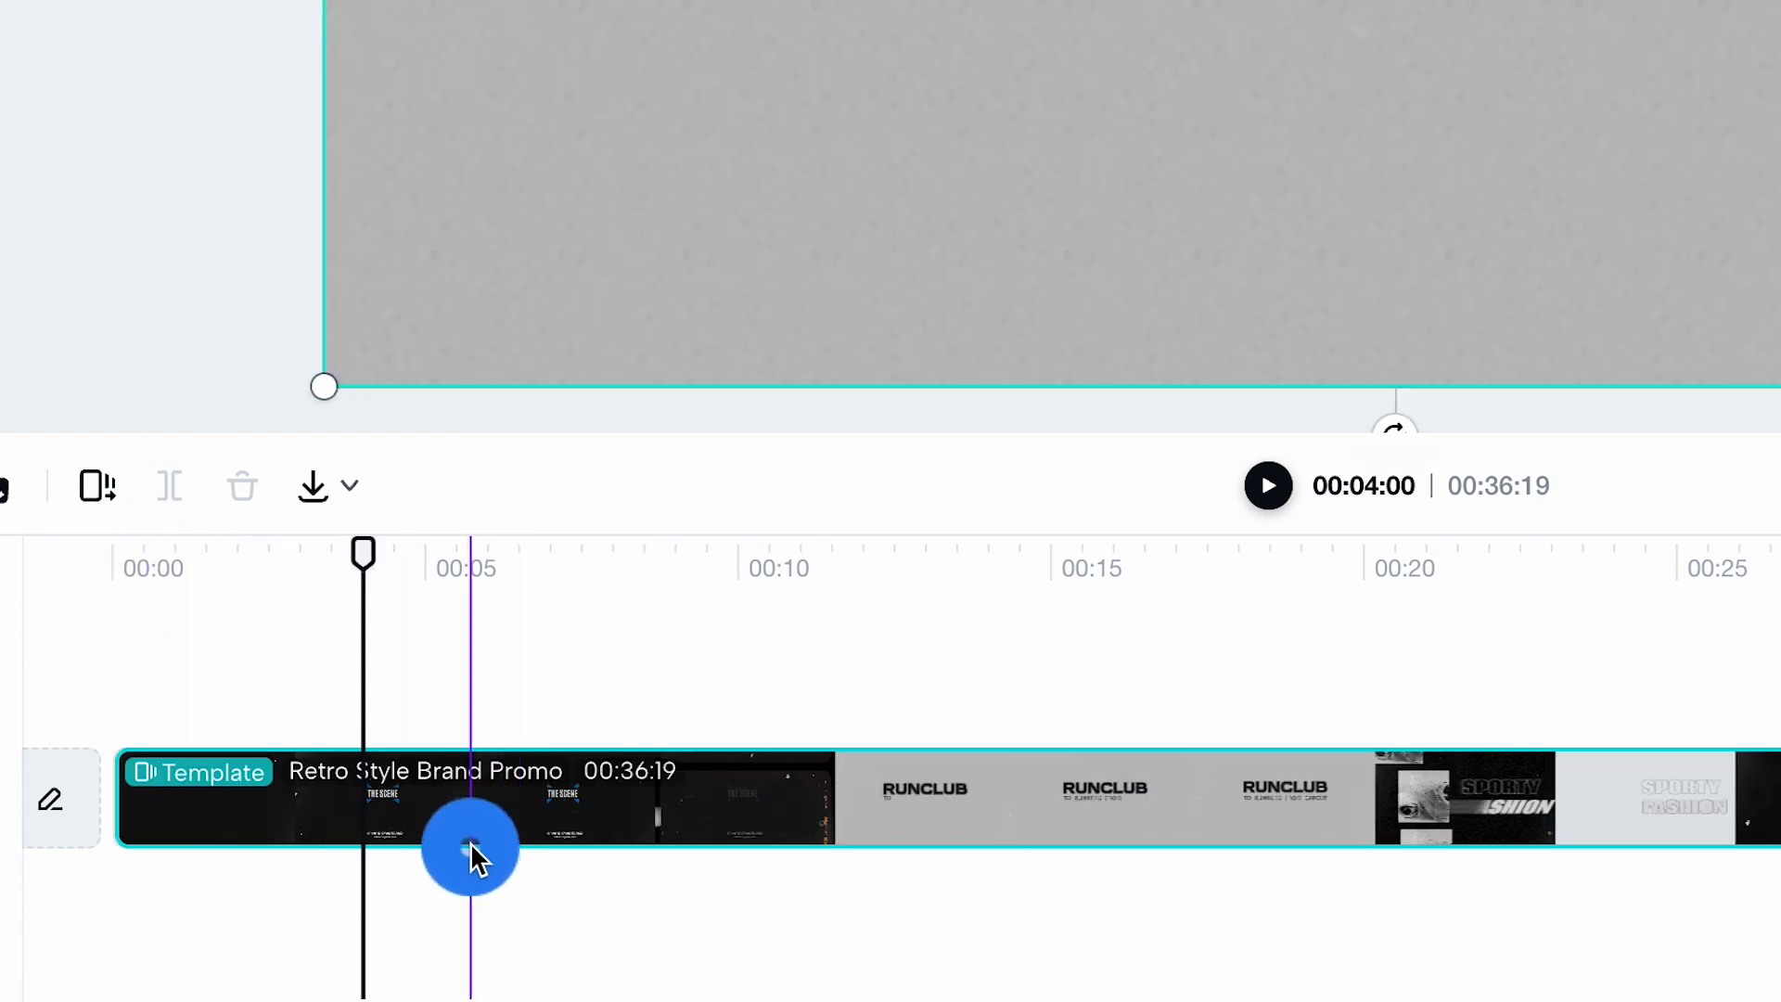
right_click(438, 797)
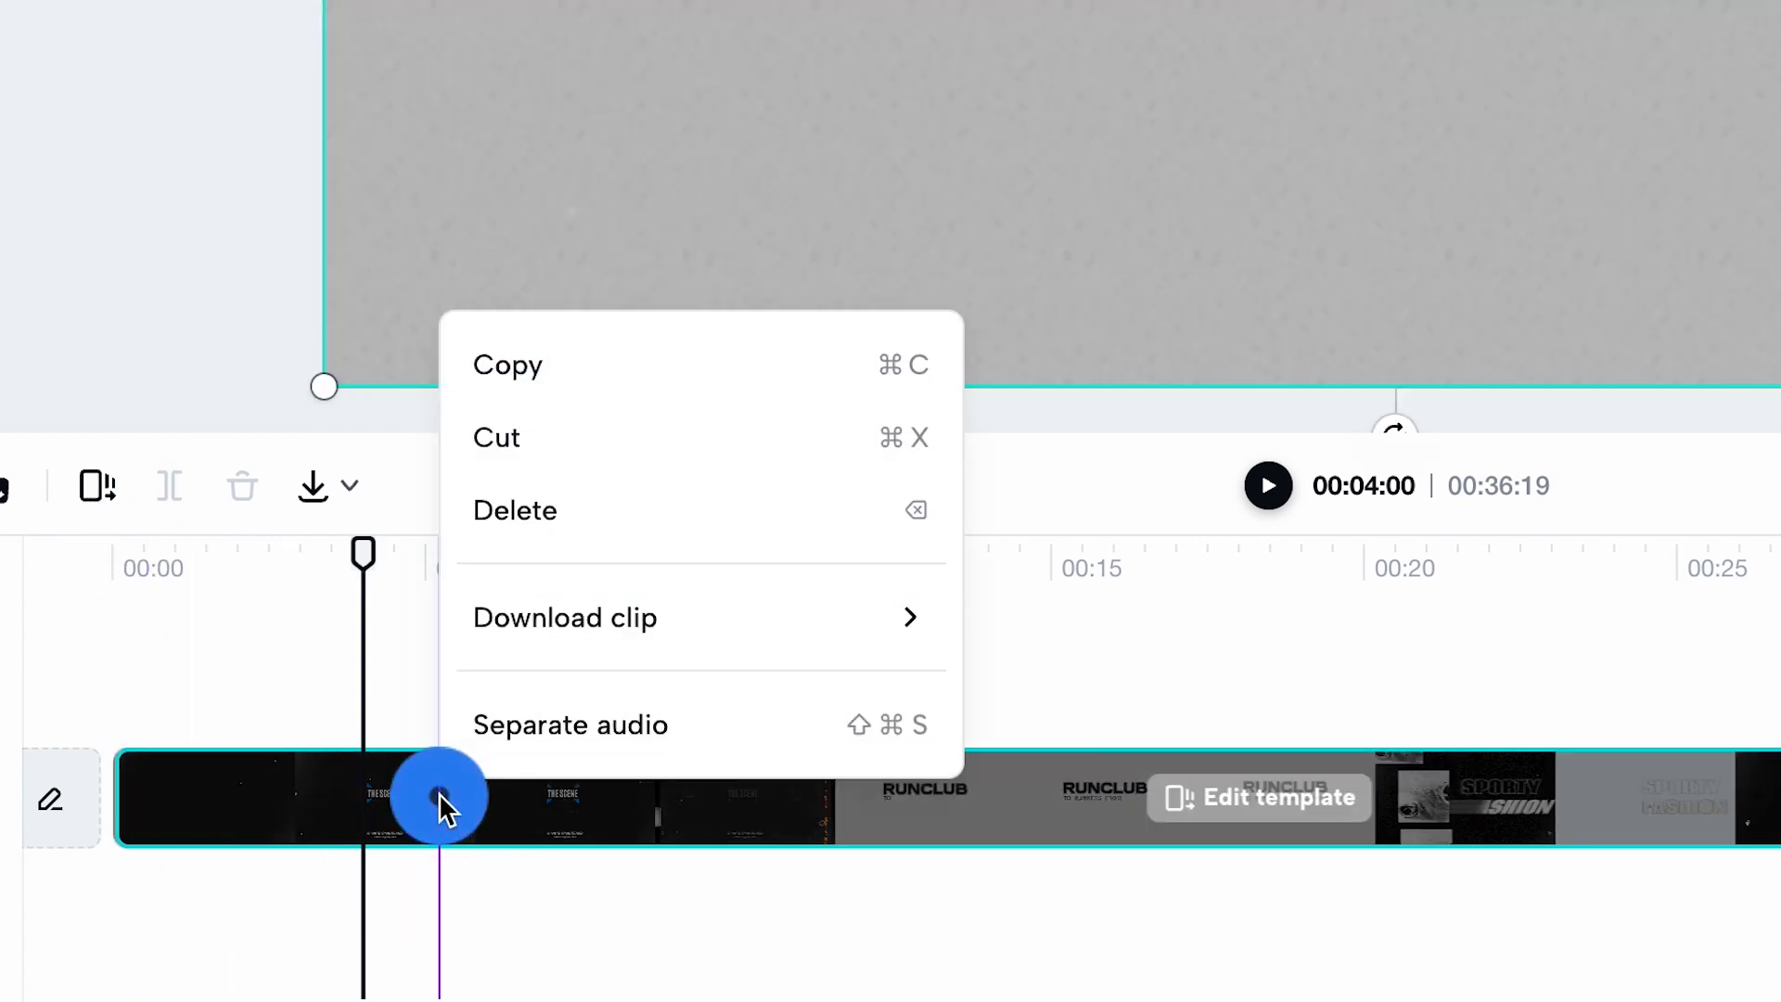
click(559, 737)
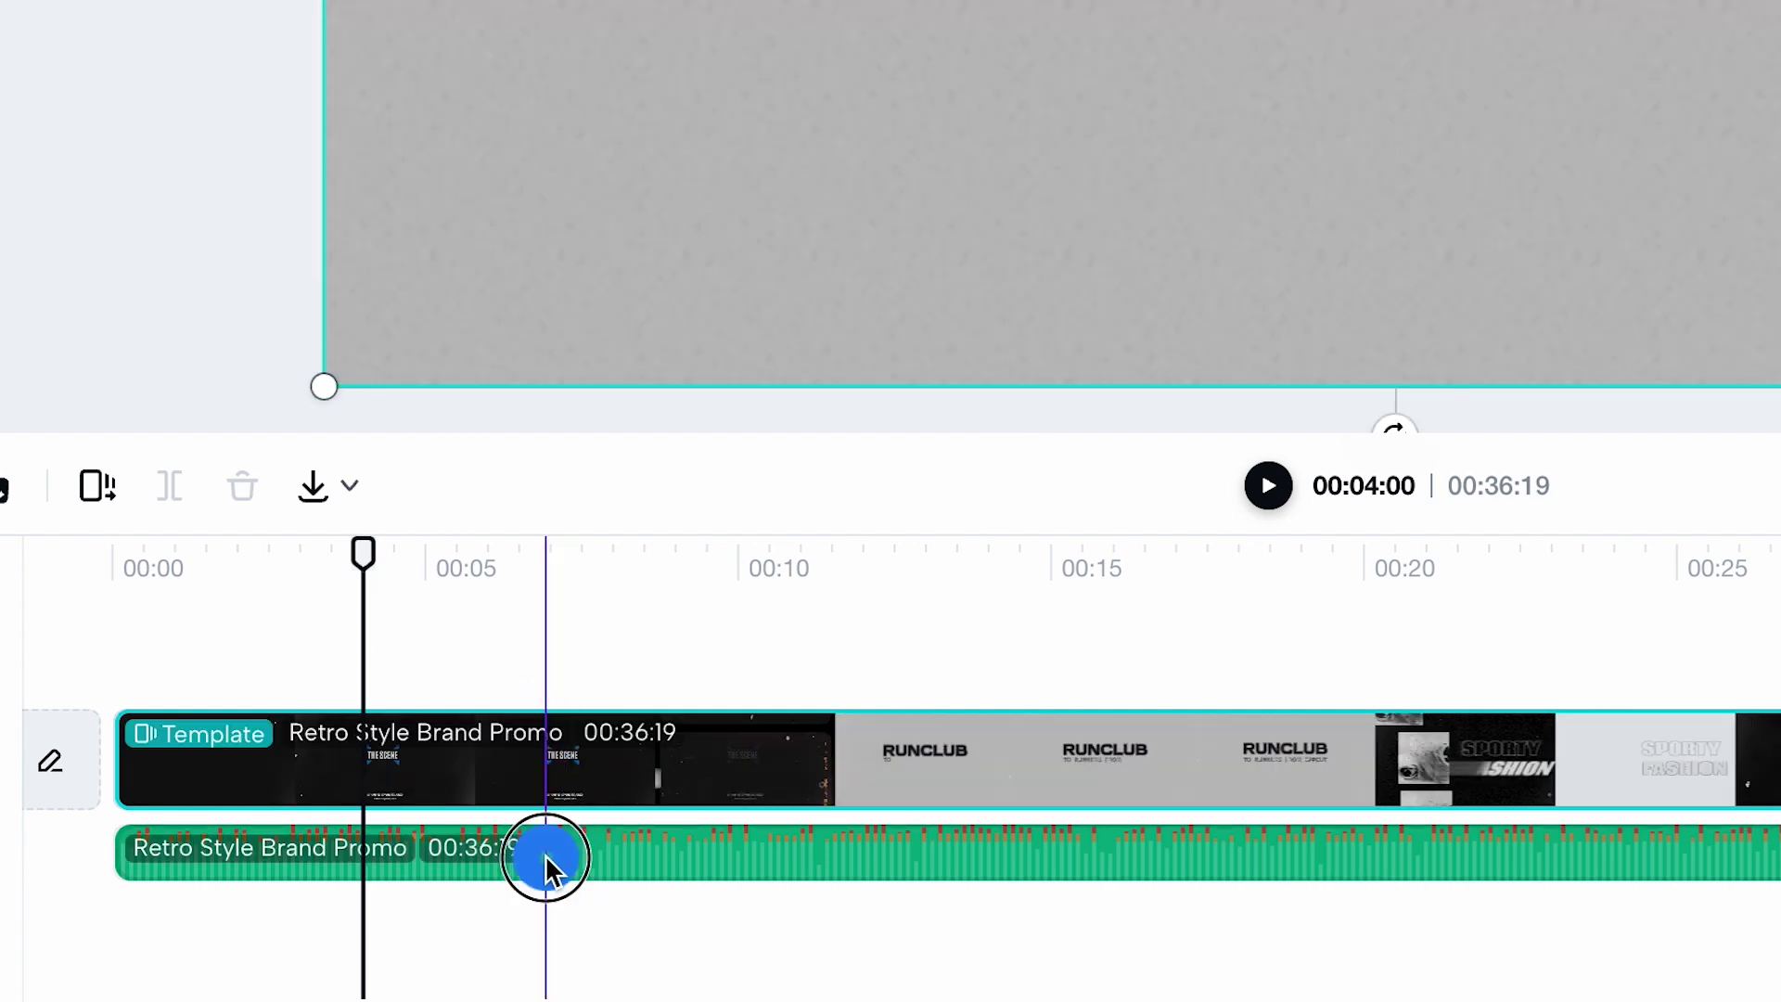
click(544, 855)
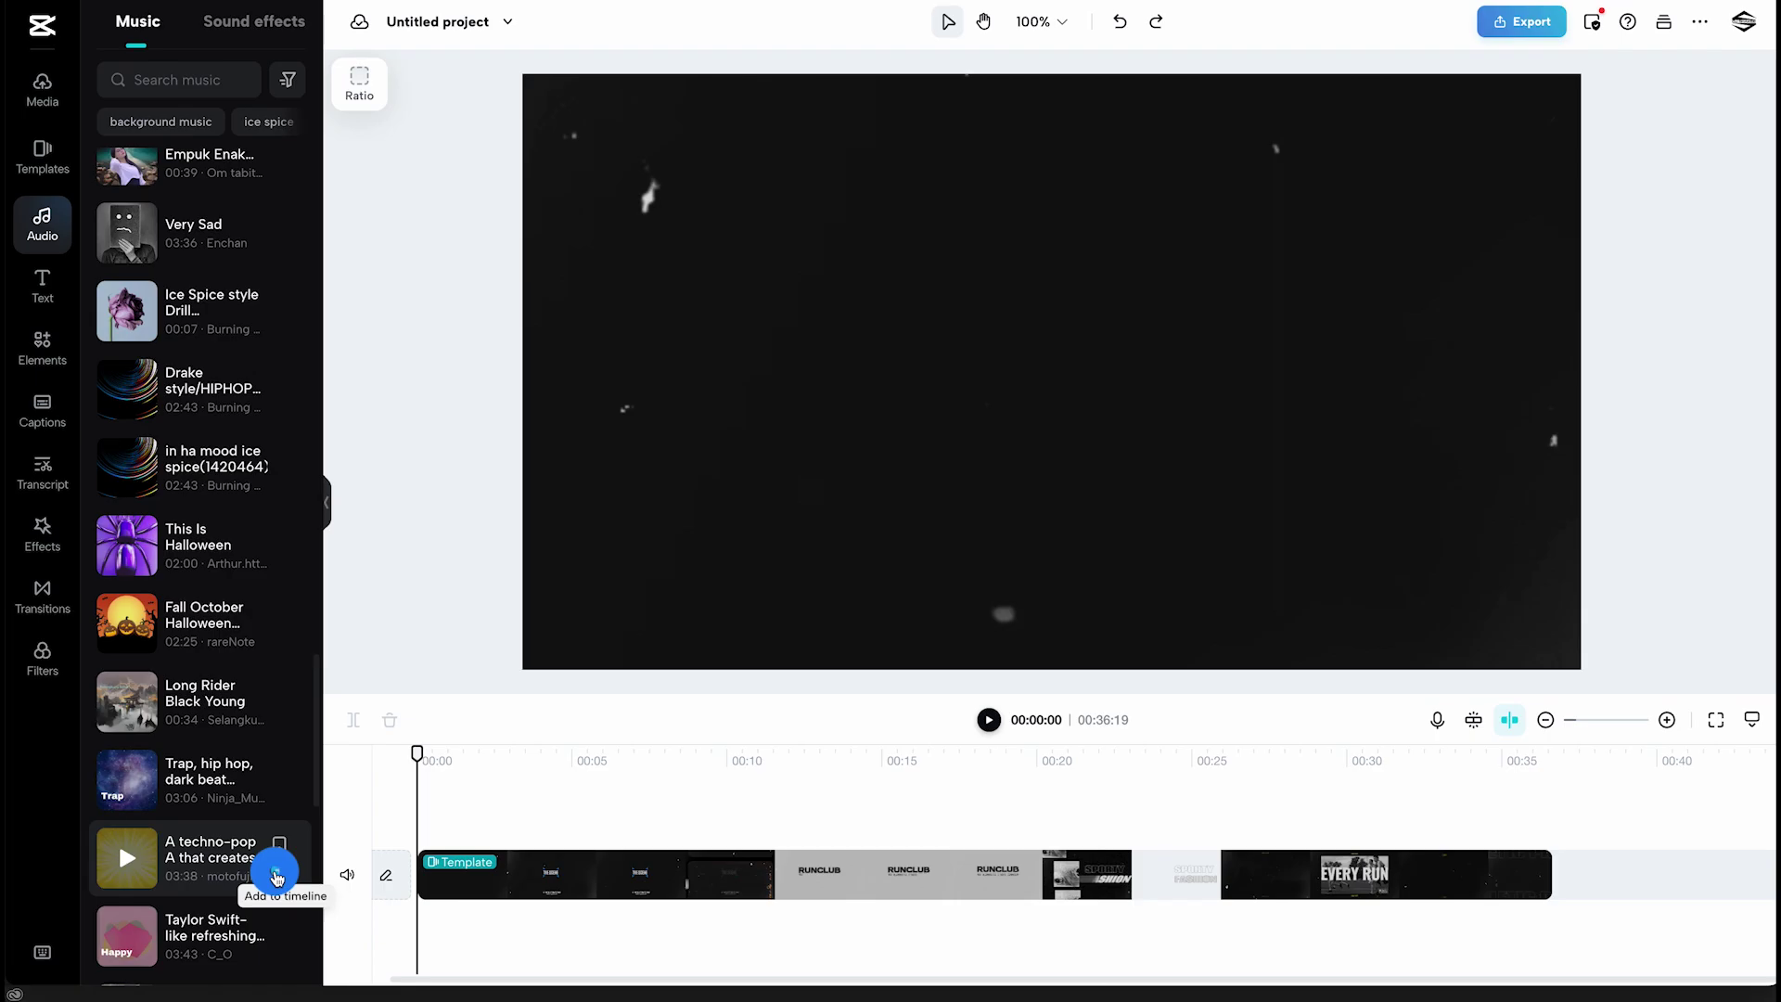
Add the 'A techno-pop A that creates a sunny stage' track to the timeline and preview it.
click(282, 872)
click(396, 781)
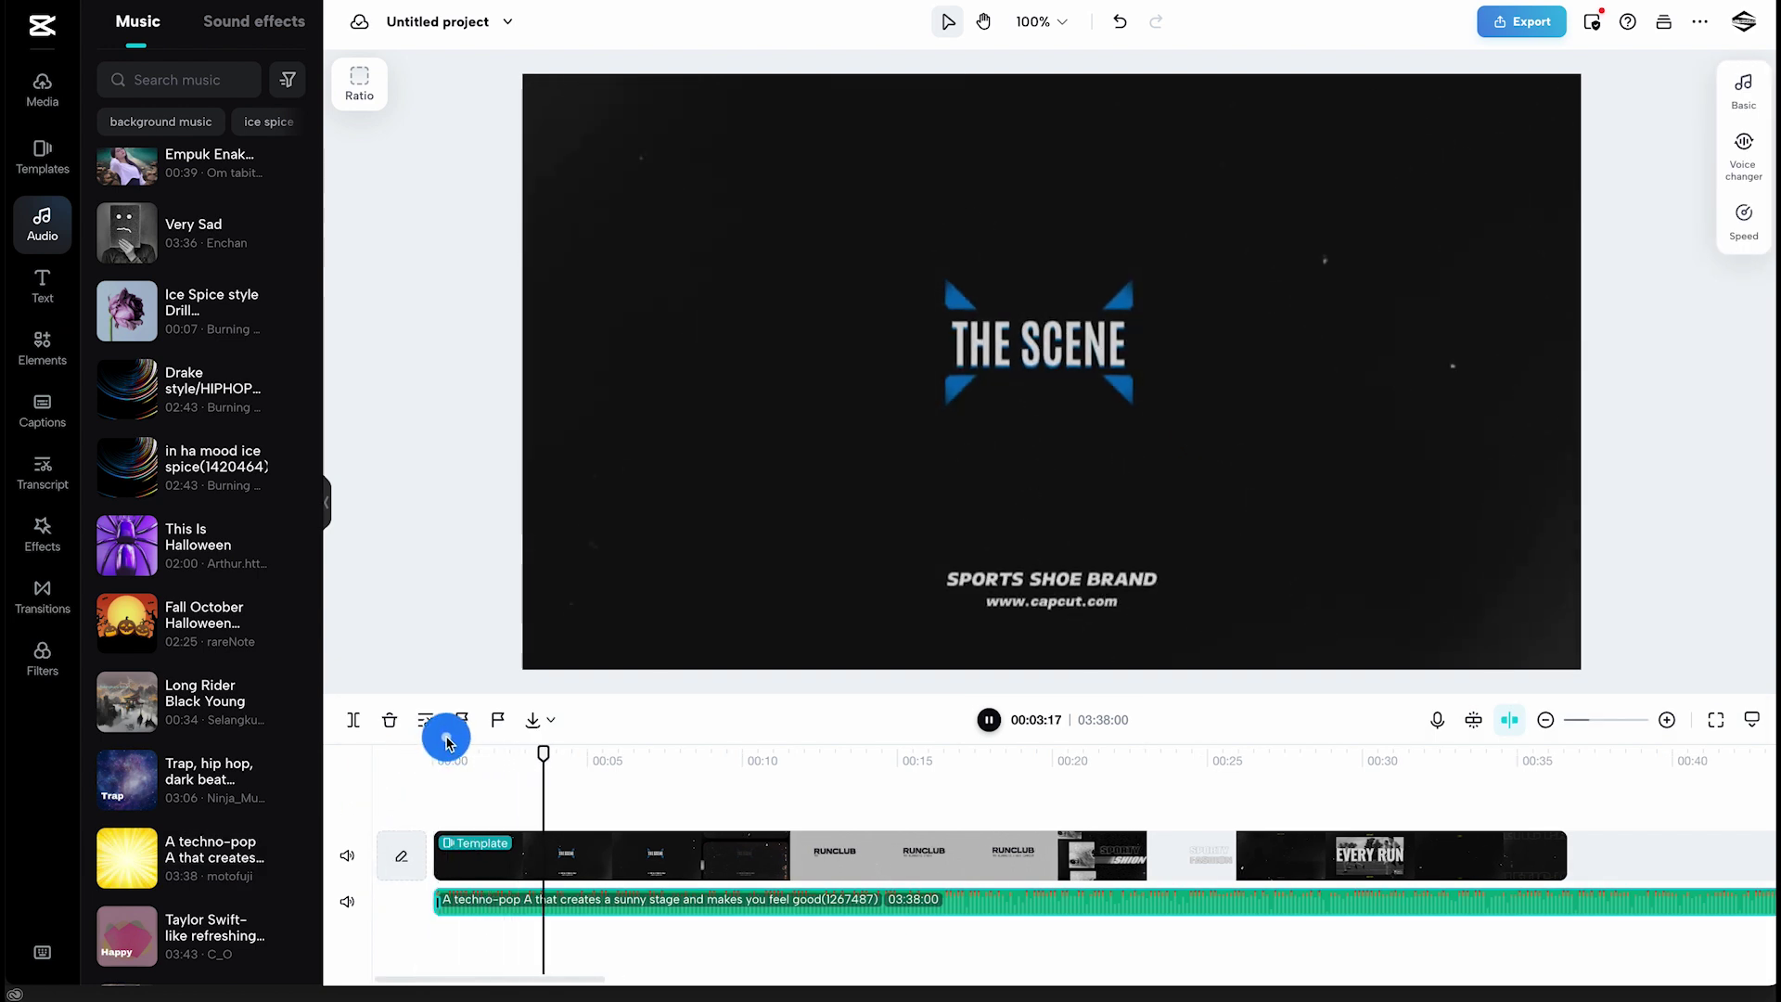
key(space)
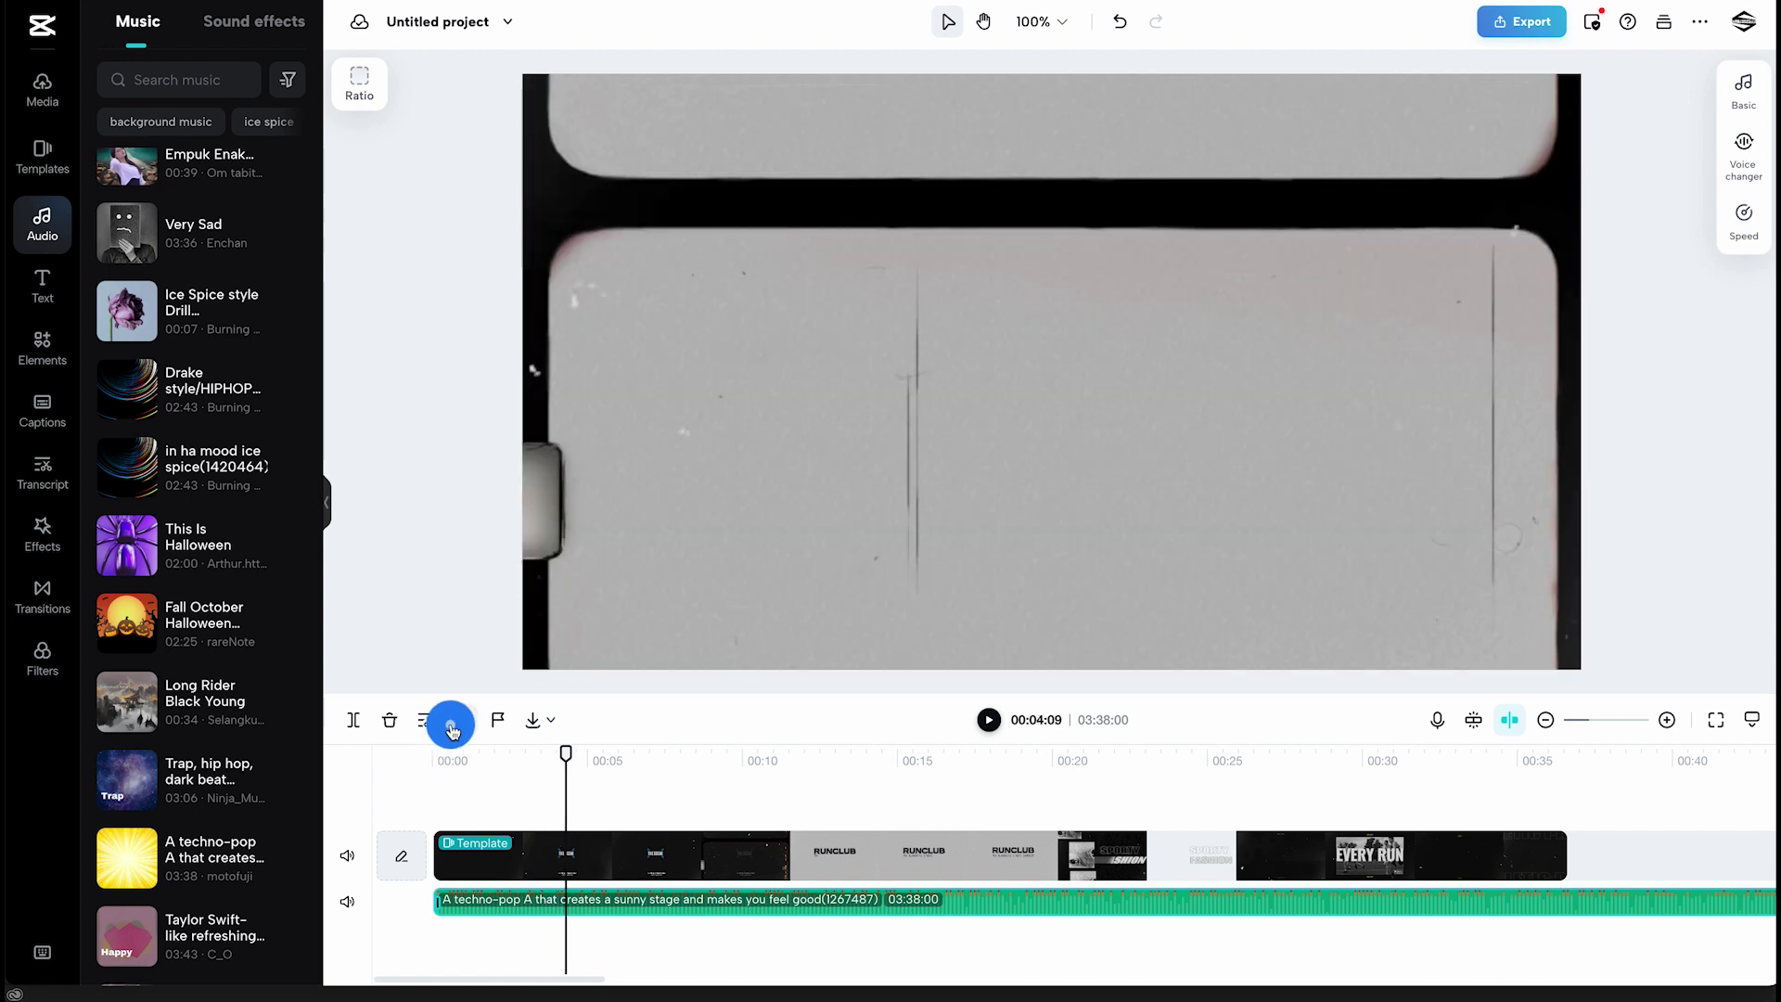
Batch replace the template clips with the 16 stock concert videos from the computer.
click(452, 728)
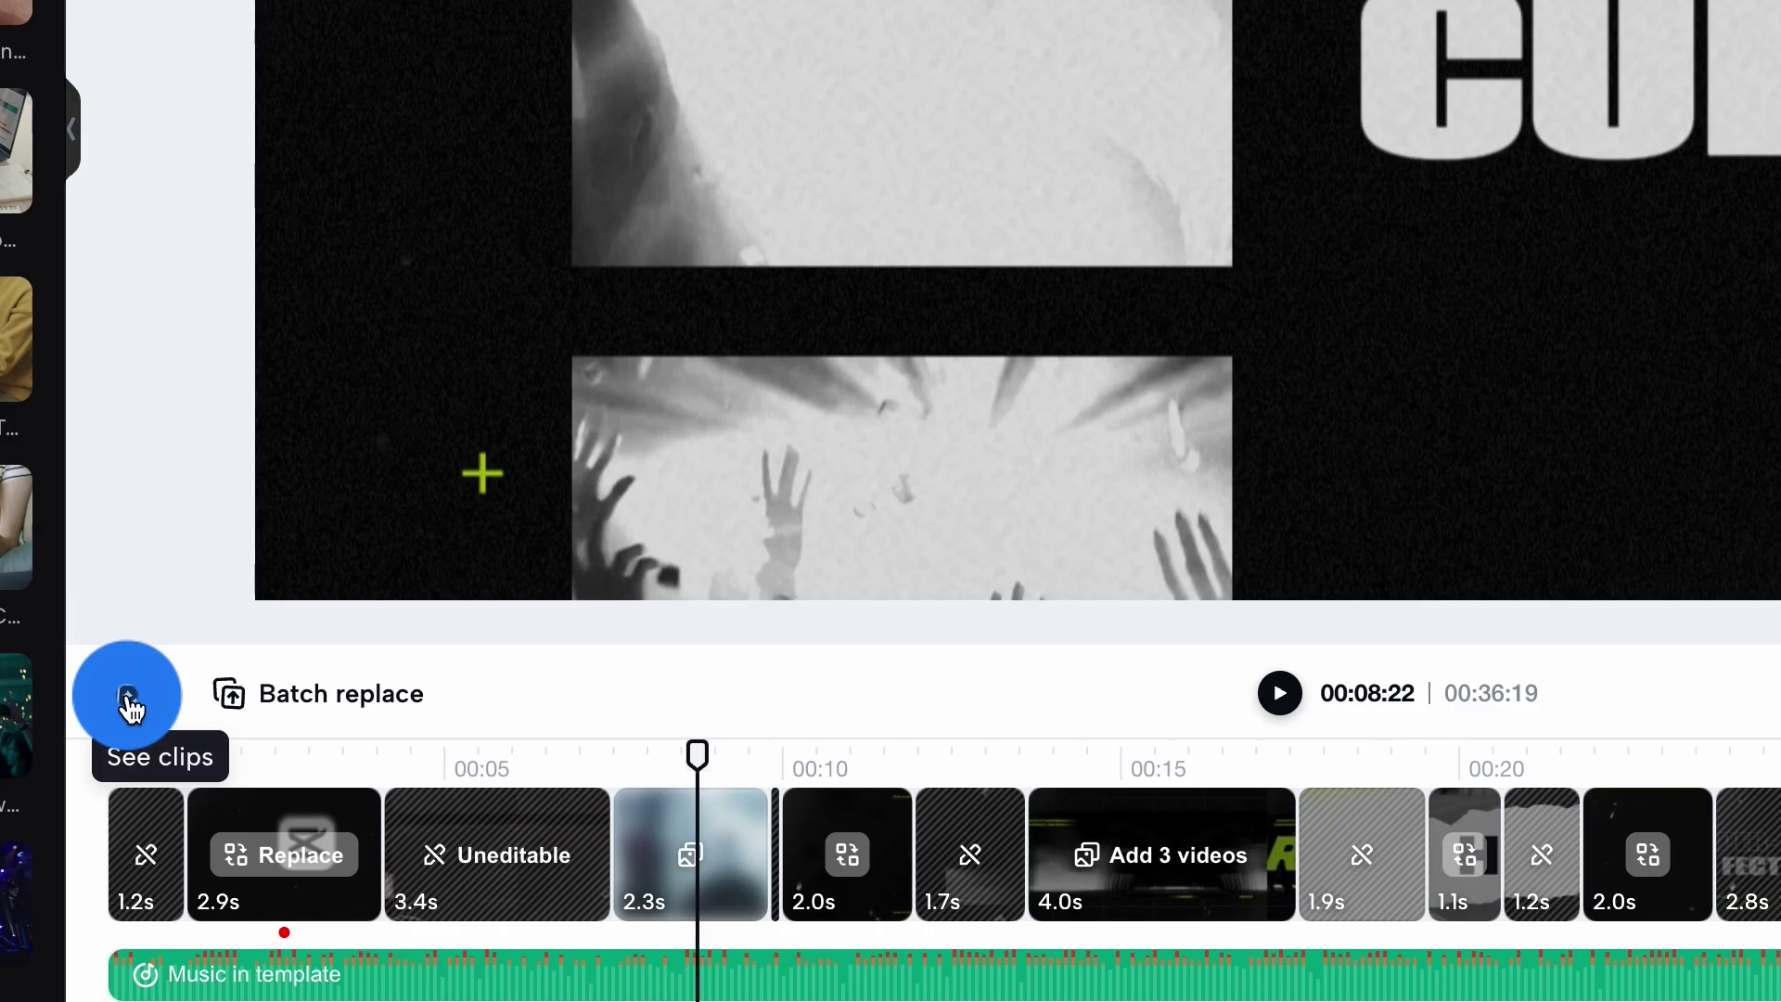
click(239, 703)
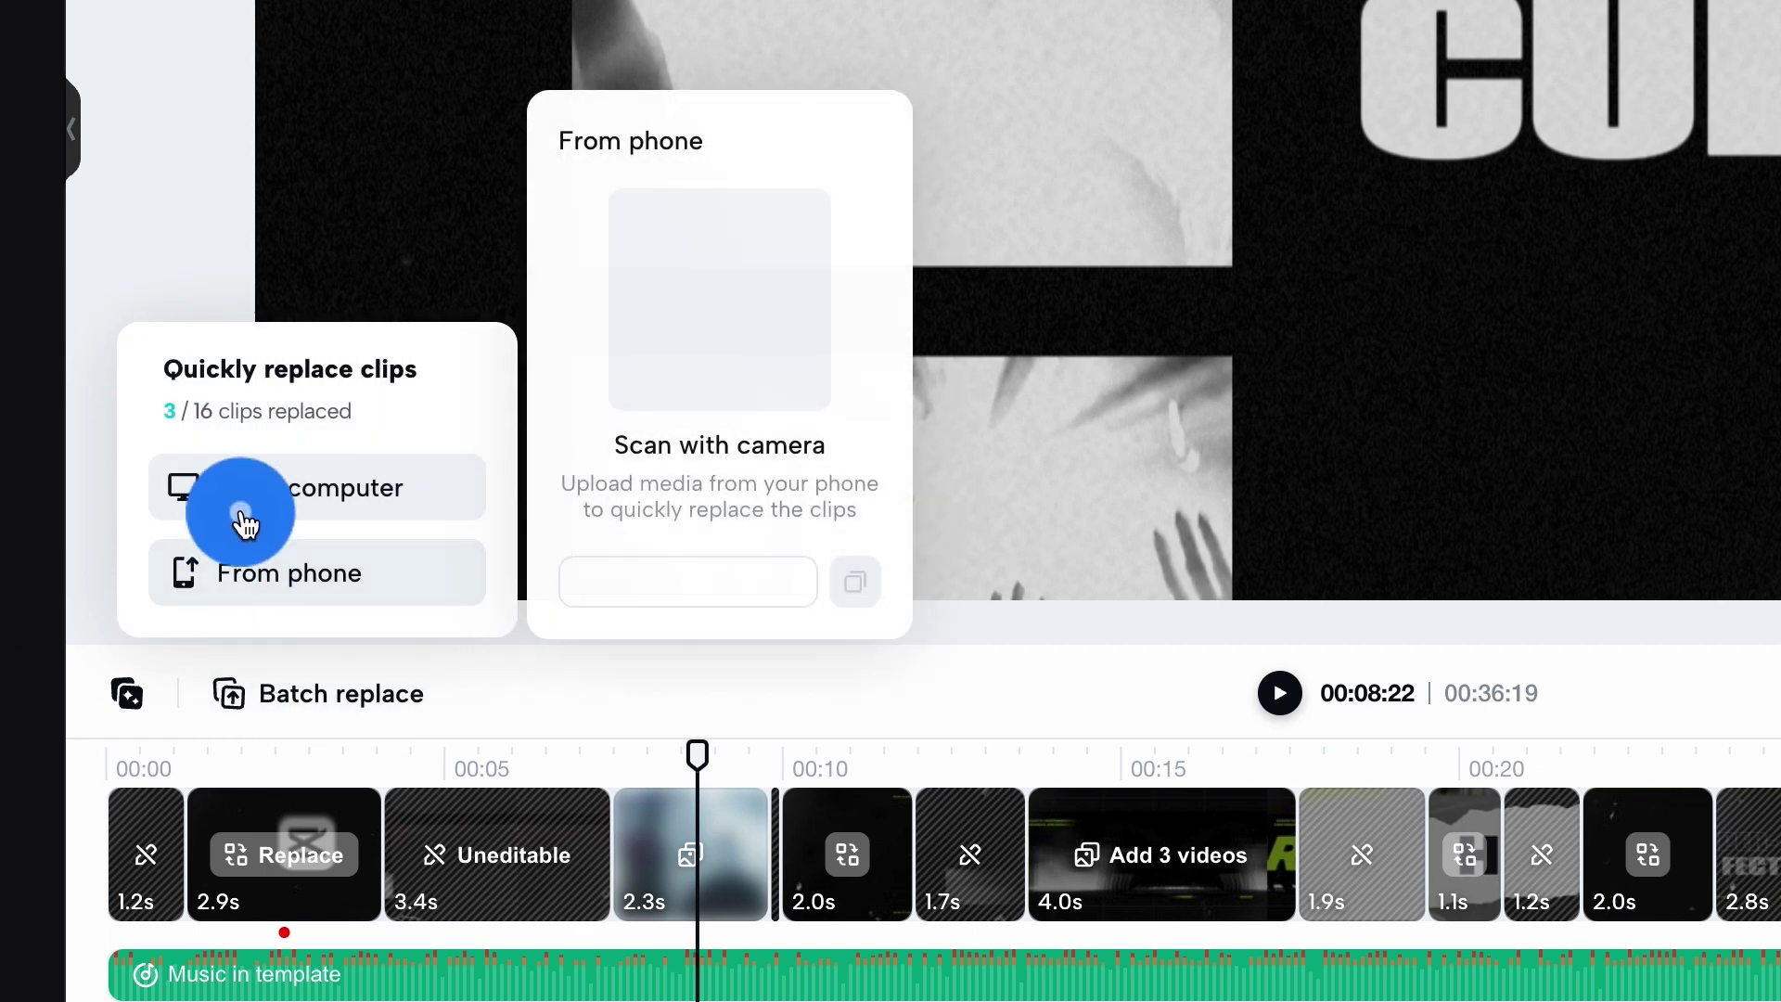
click(249, 501)
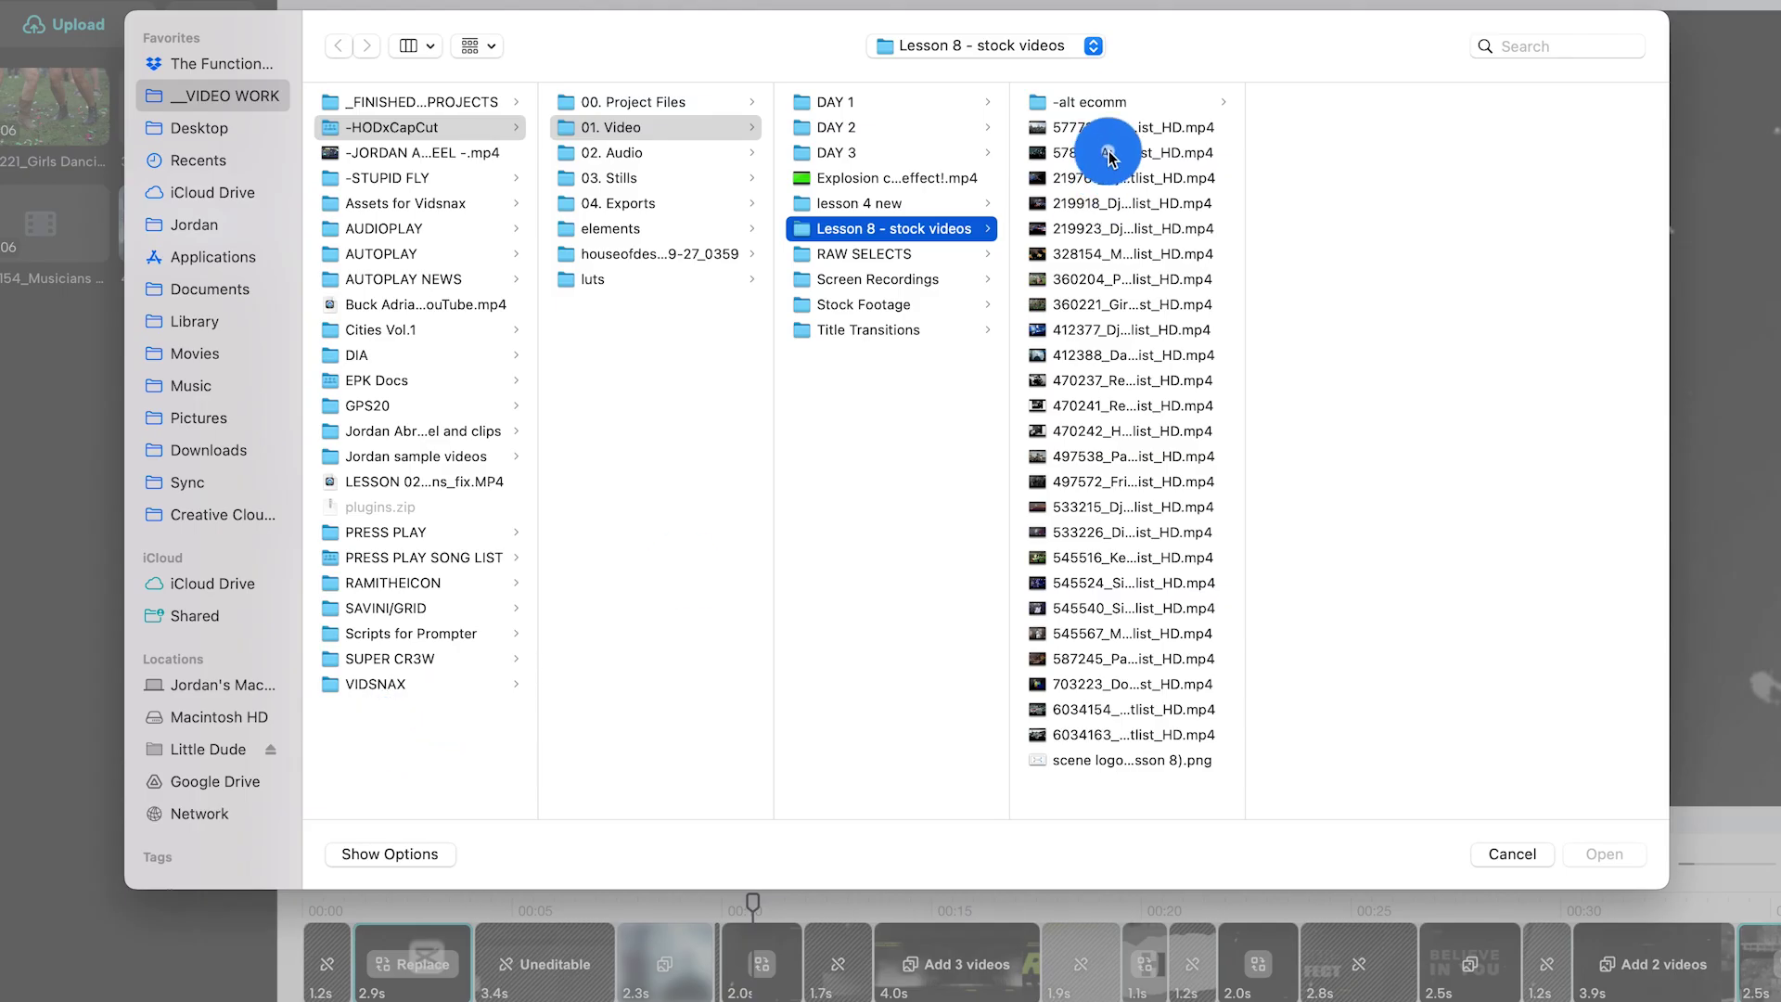
click(1103, 128)
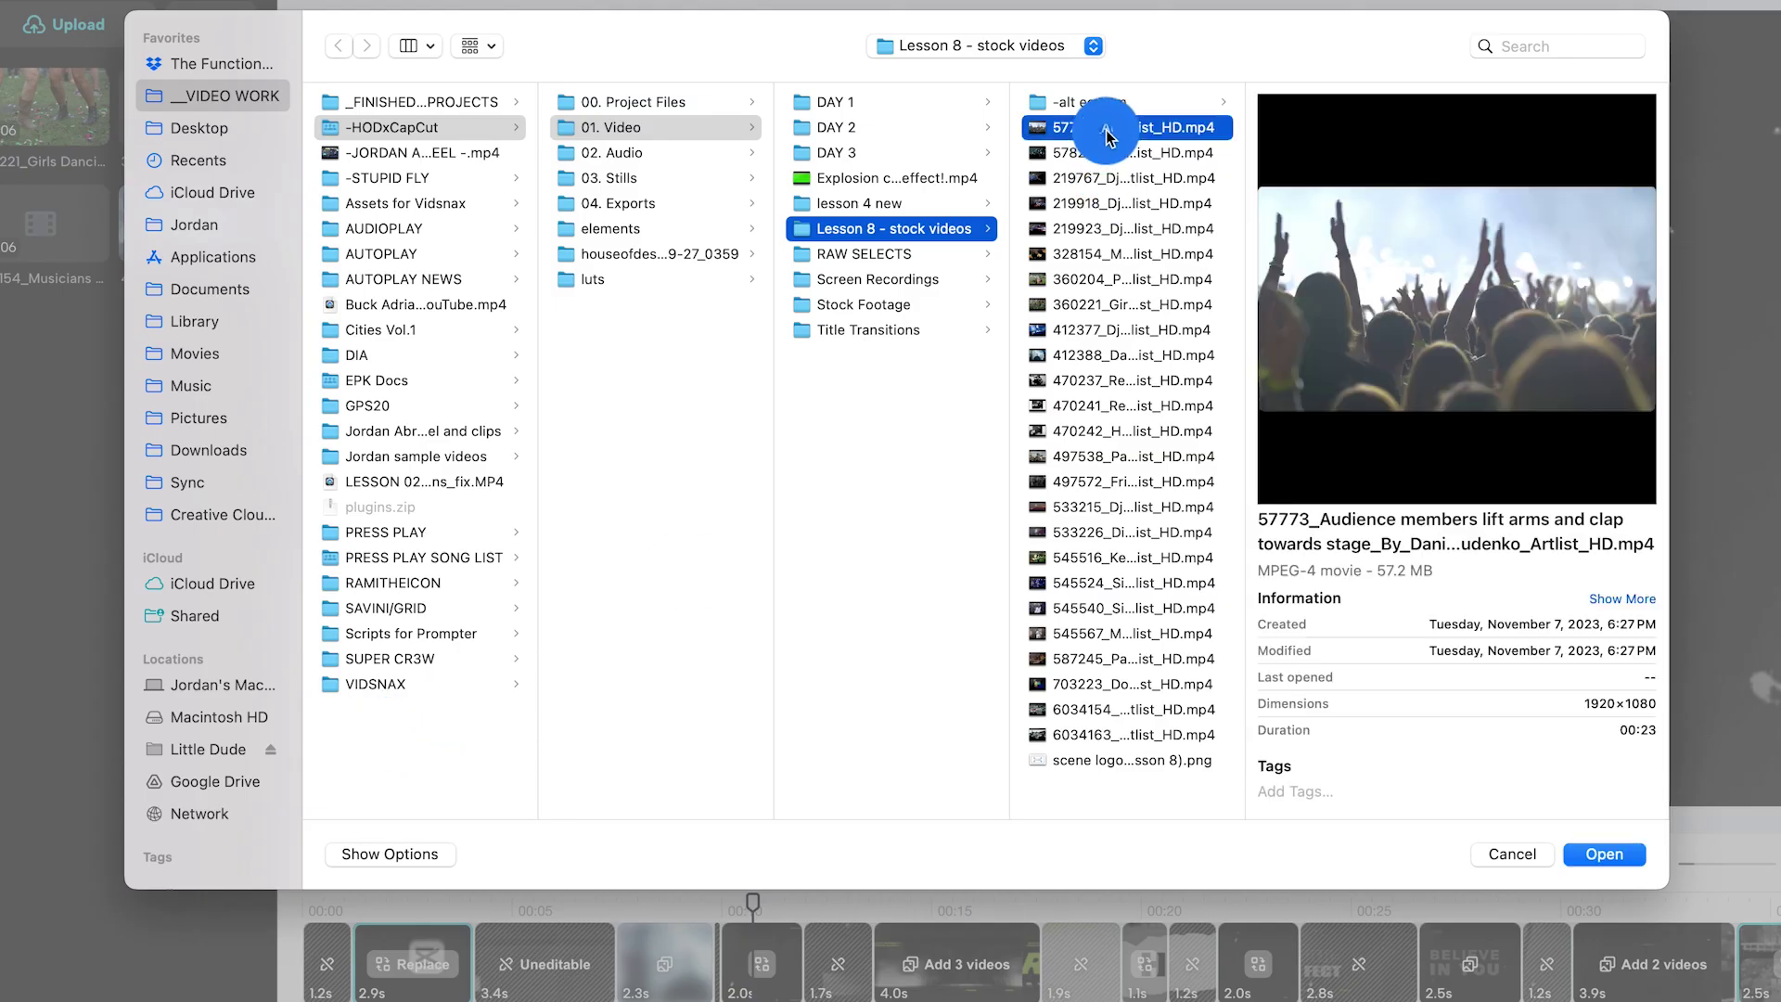
key(shift+Down)
key(shift+Down)
key(shift+Down)
key(shift+Down)
key(shift+Down)
key(shift+Down)
key(shift+Down)
key(shift+Down)
key(shift+Down)
key(shift+Down)
key(shift+Down)
key(shift+Down)
key(shift+Down)
key(shift+Down)
key(shift+Down)
click(1614, 855)
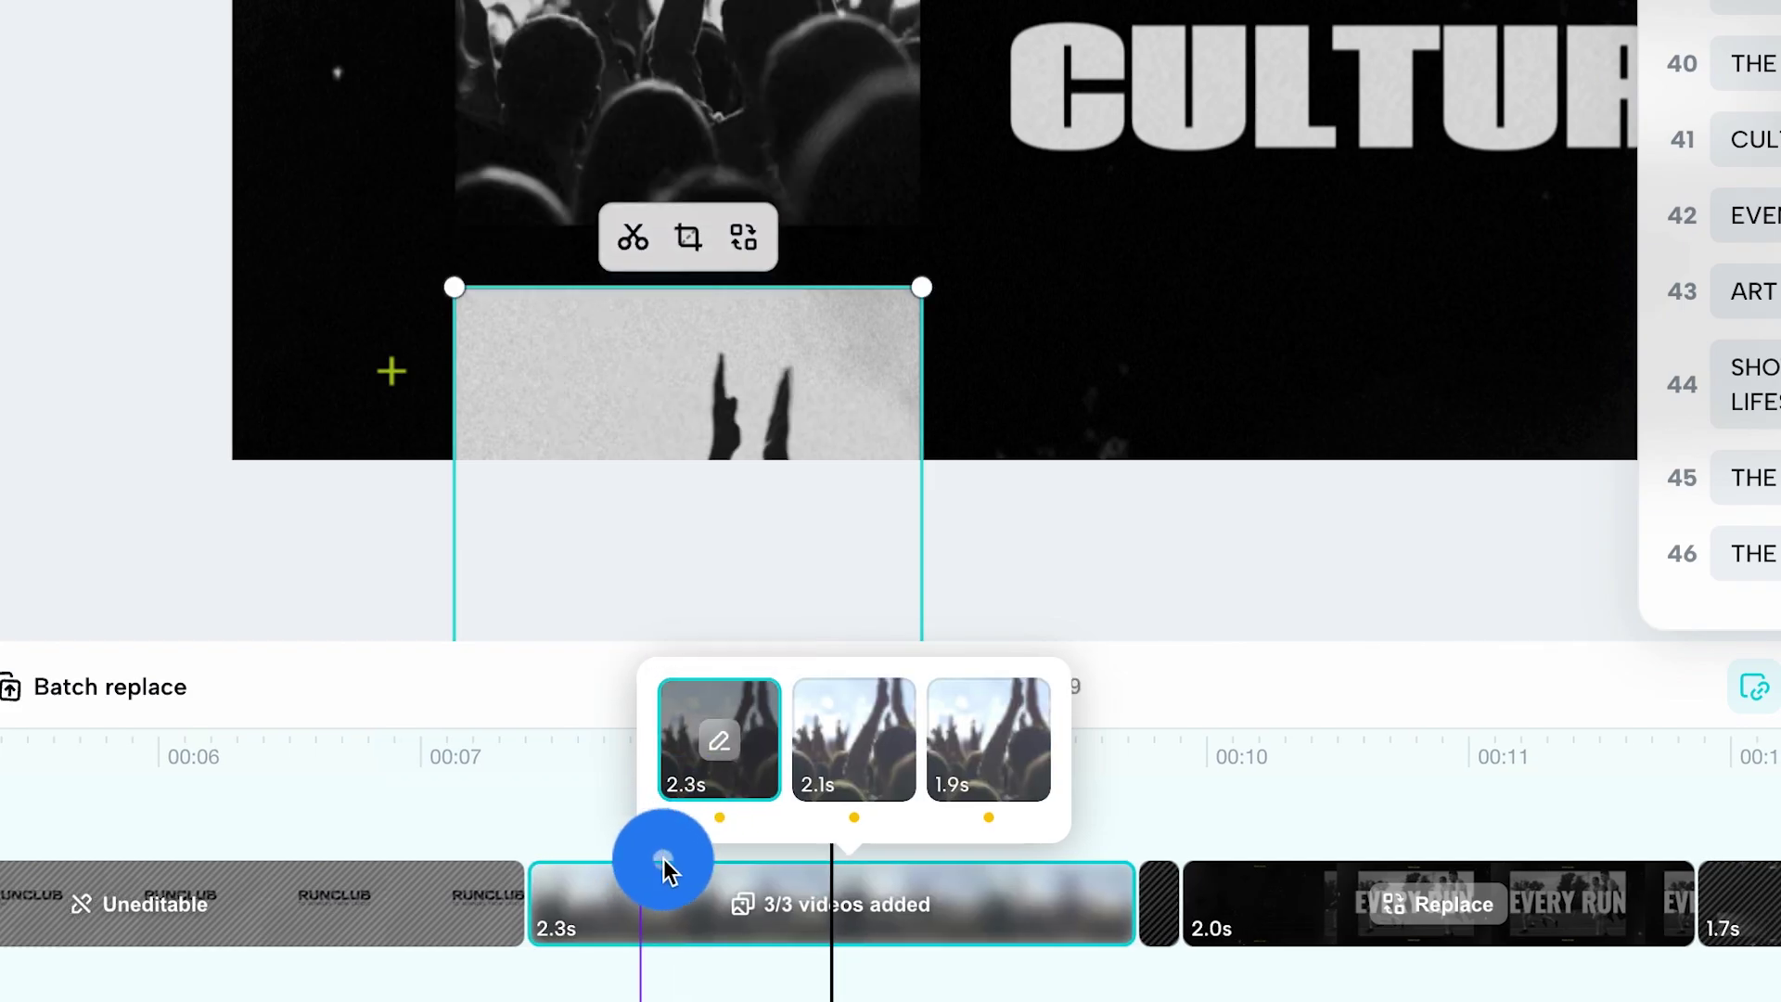
Replace the 2.0s EVERY RUN clip with own footage.
scroll(664, 865, right, 5)
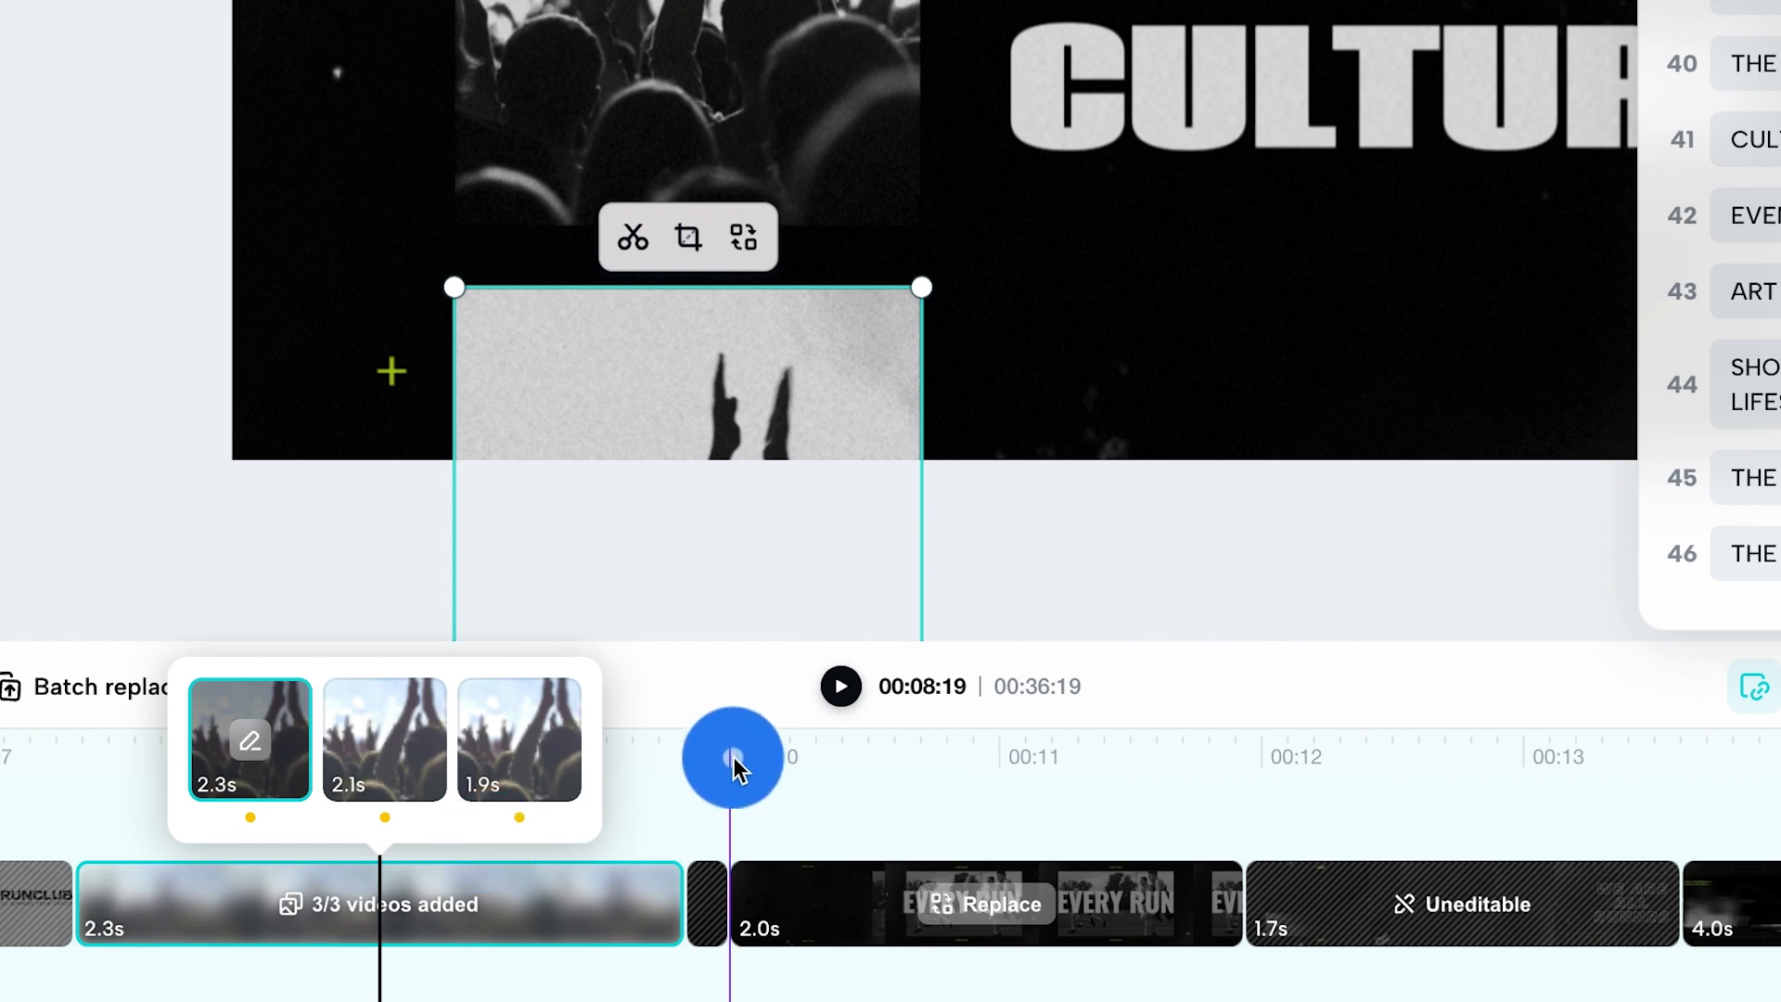
click(839, 921)
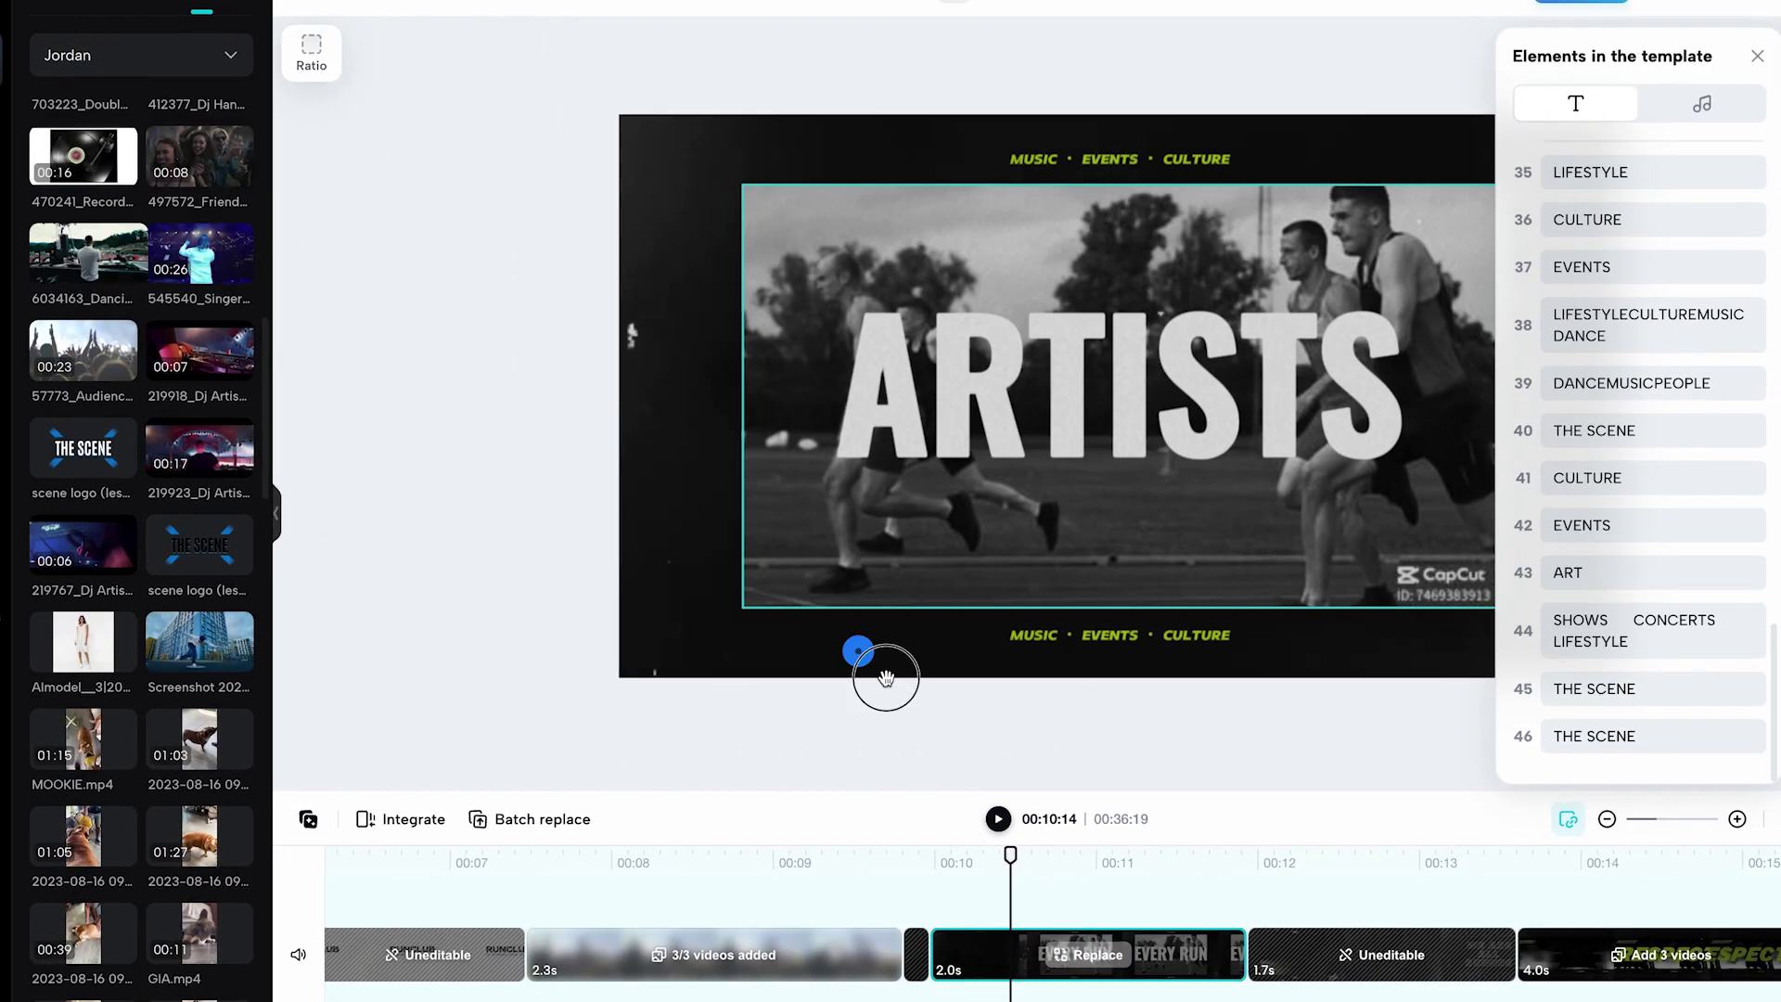
drag(886, 678, 1069, 960)
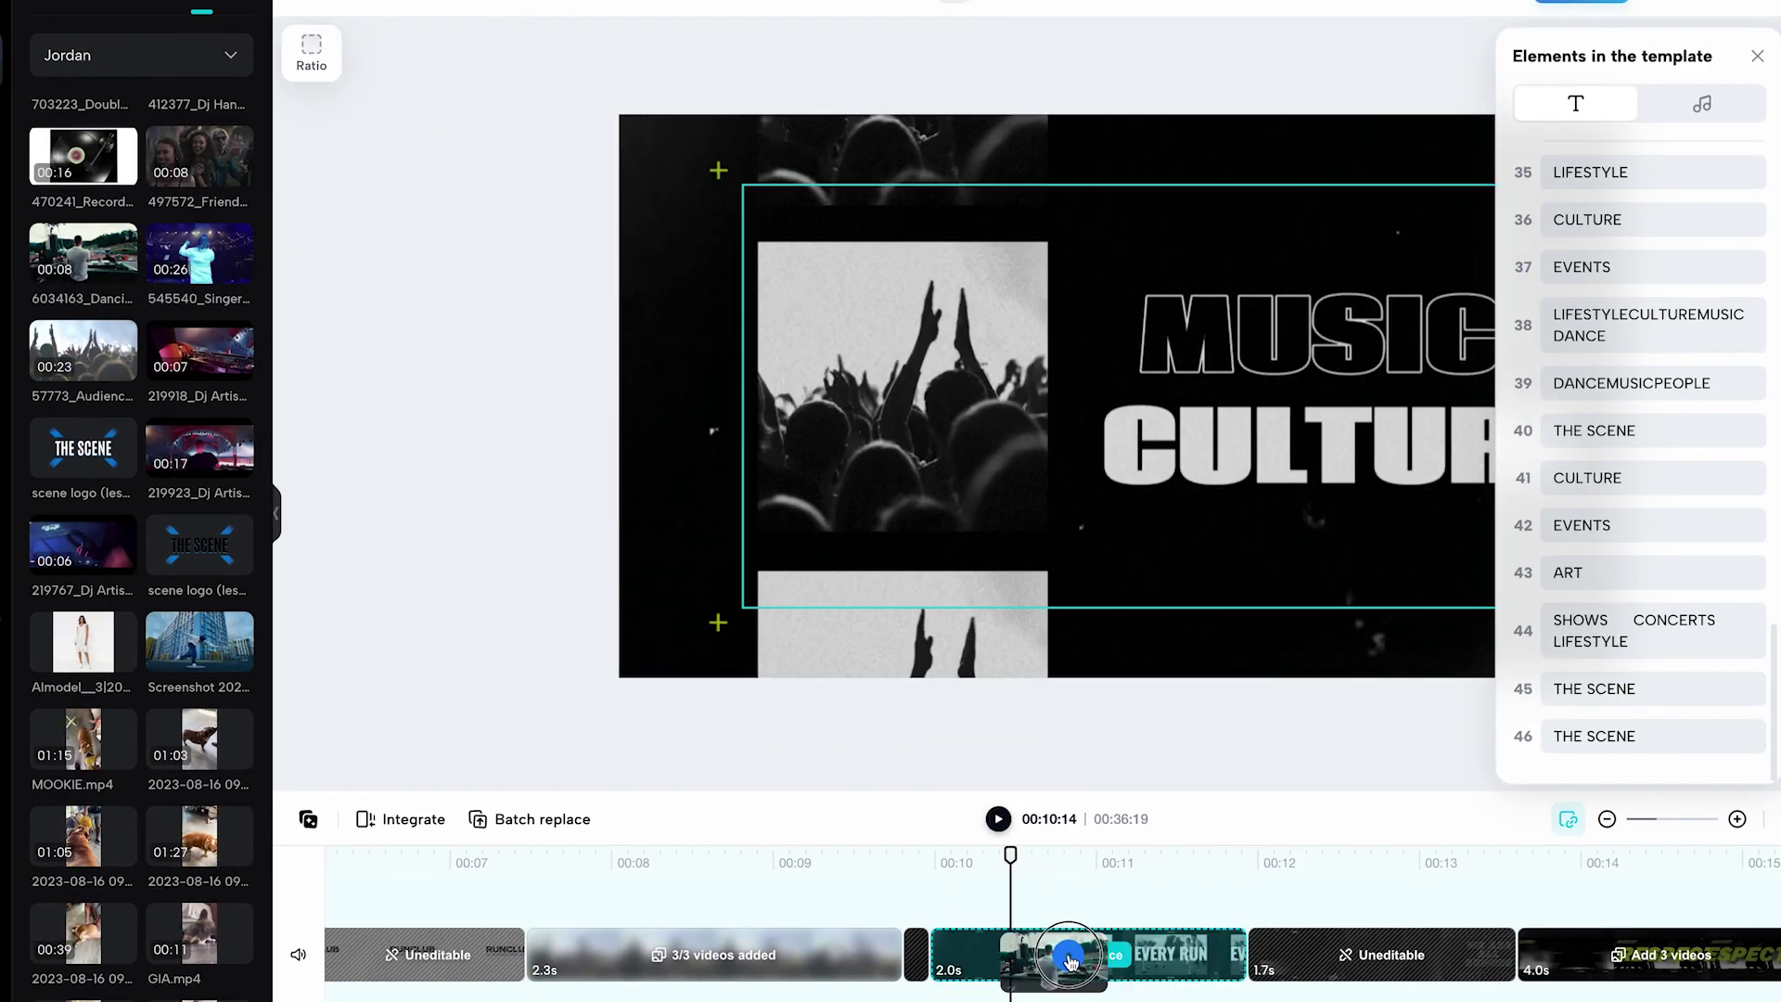
Browse the effects and stickers, then apply the Nostalgia filter for a sepia look.
scroll(1078, 946, right, 10)
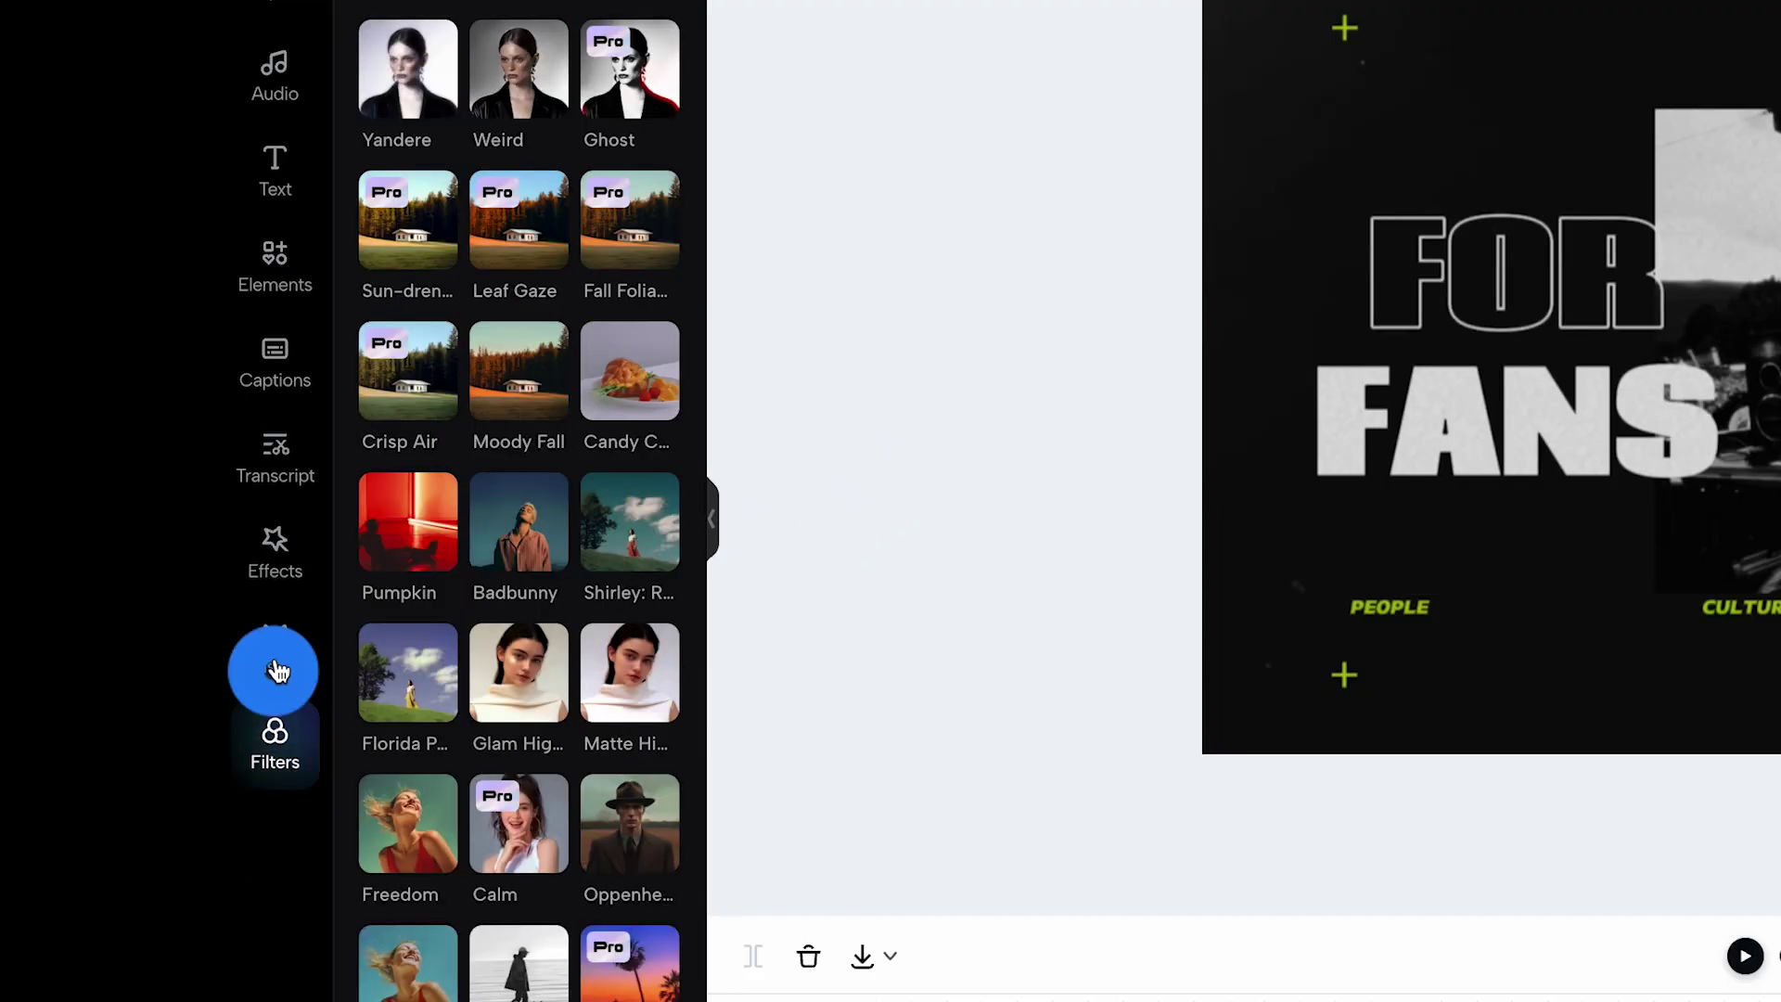
click(278, 554)
click(268, 267)
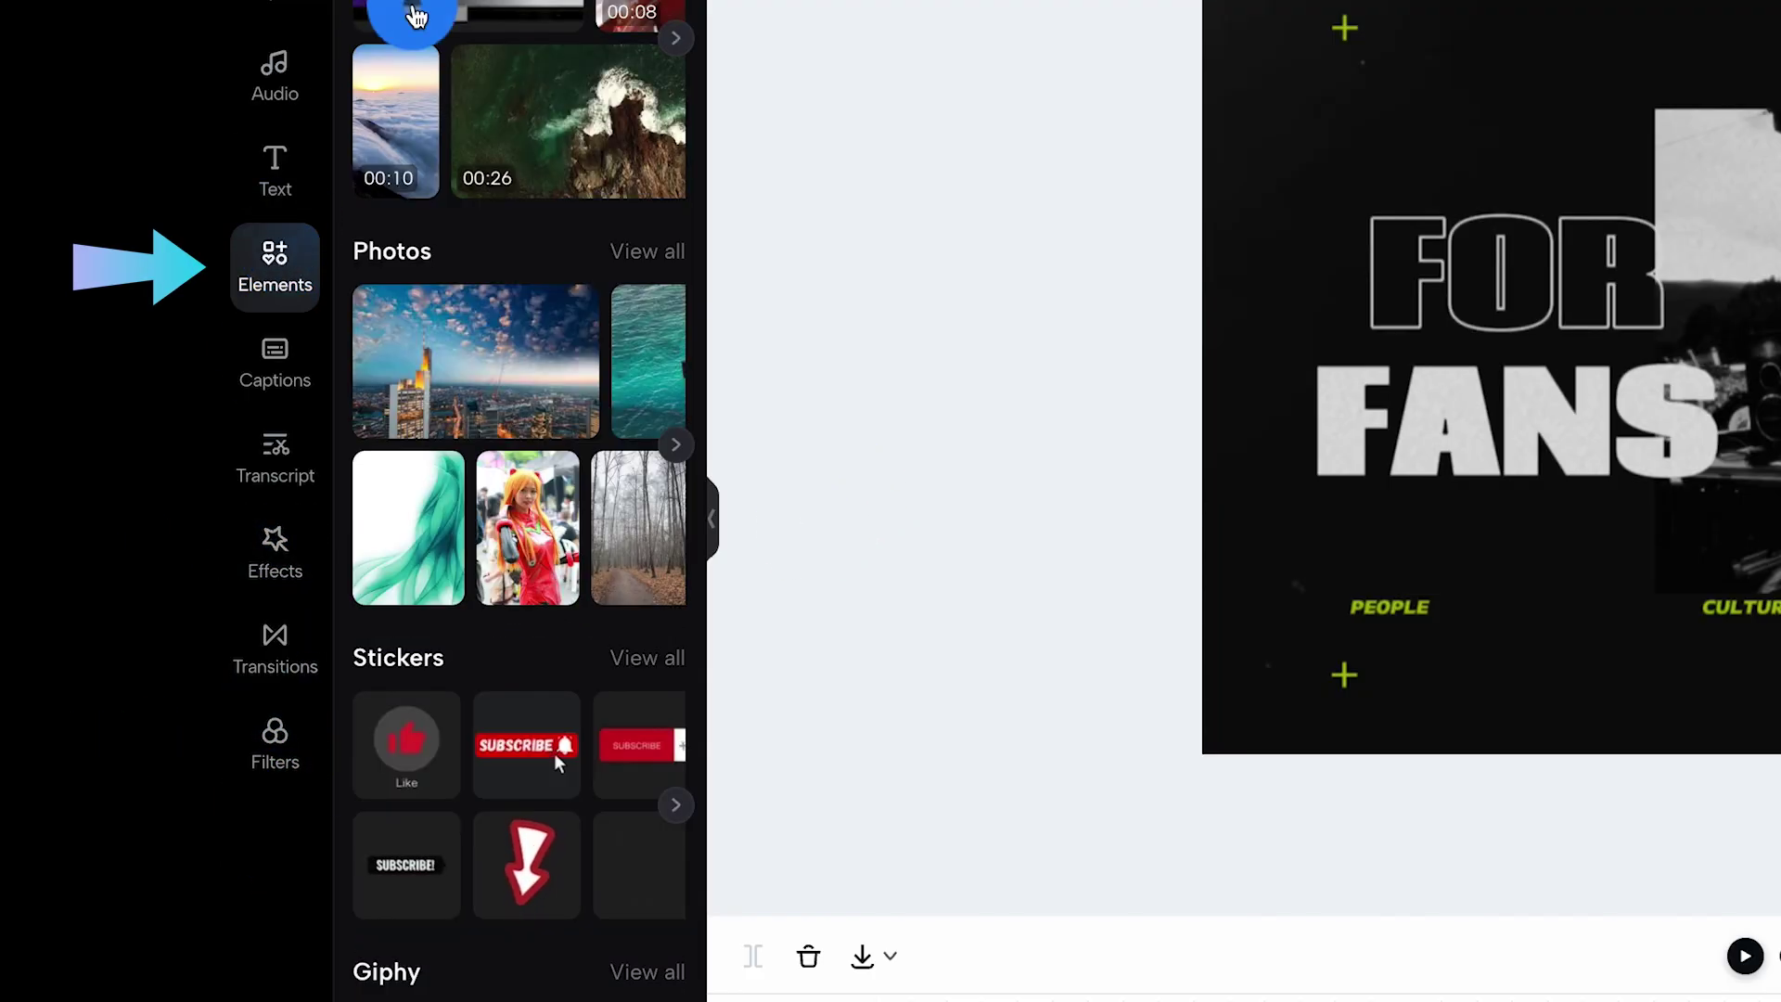
click(647, 657)
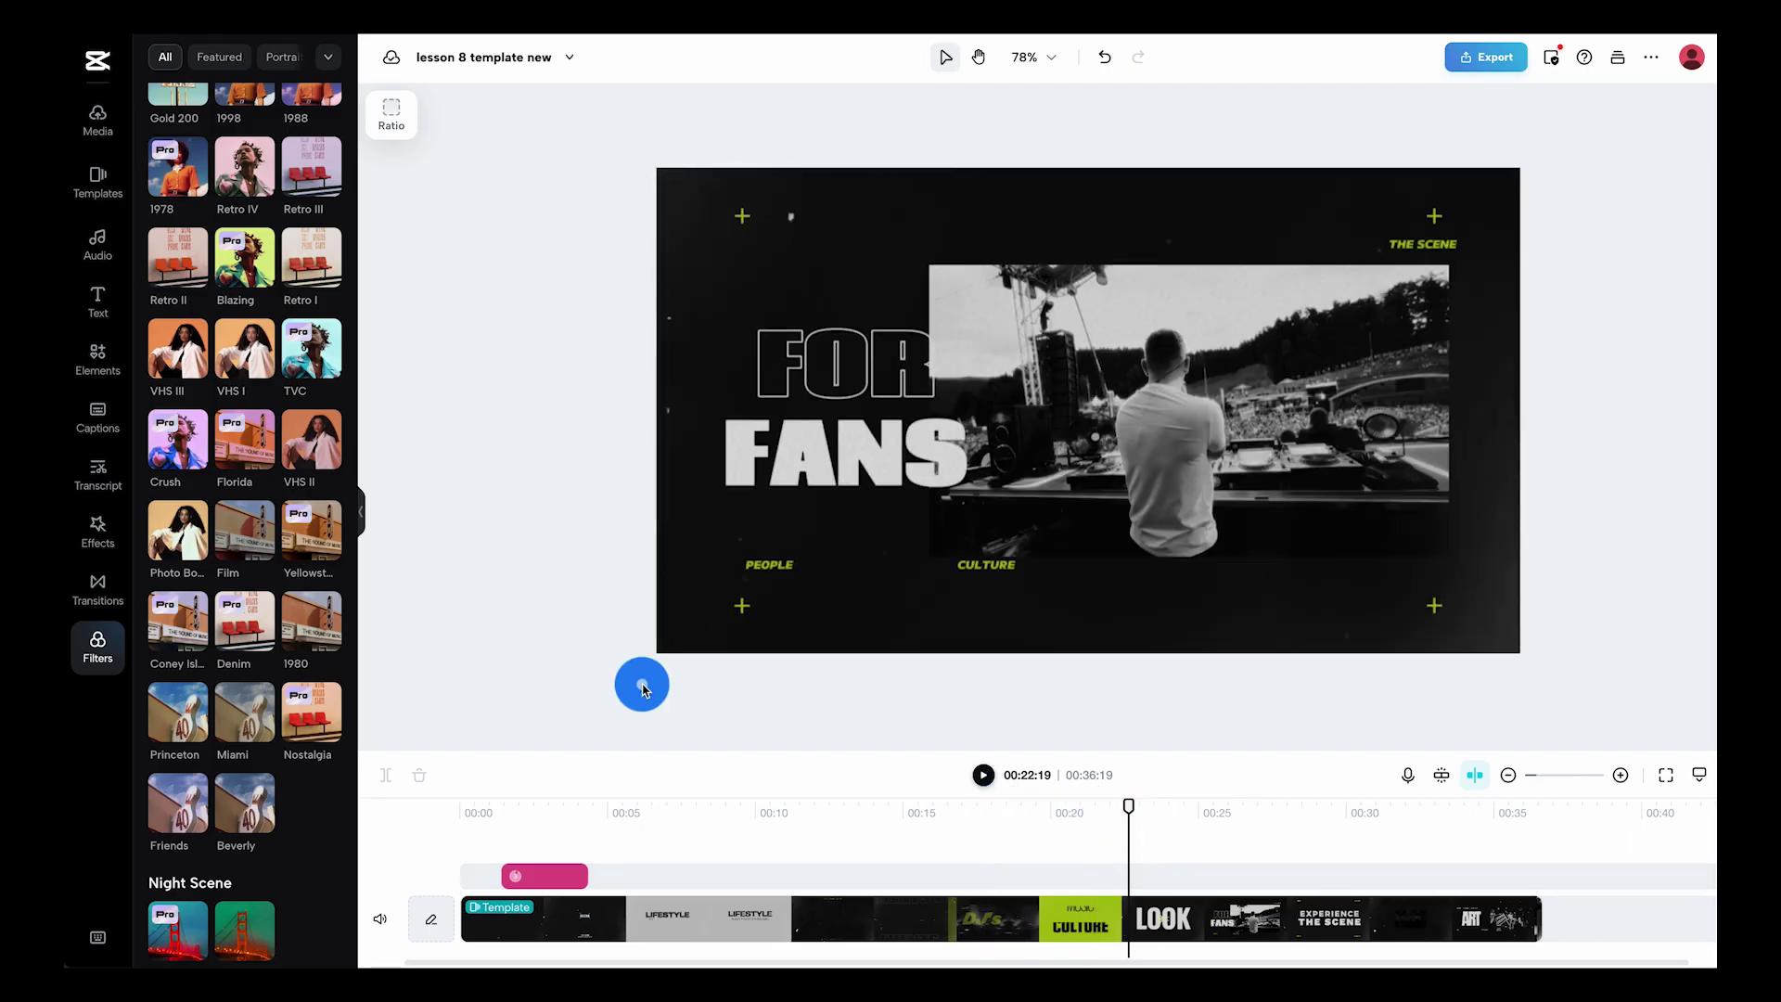
click(309, 724)
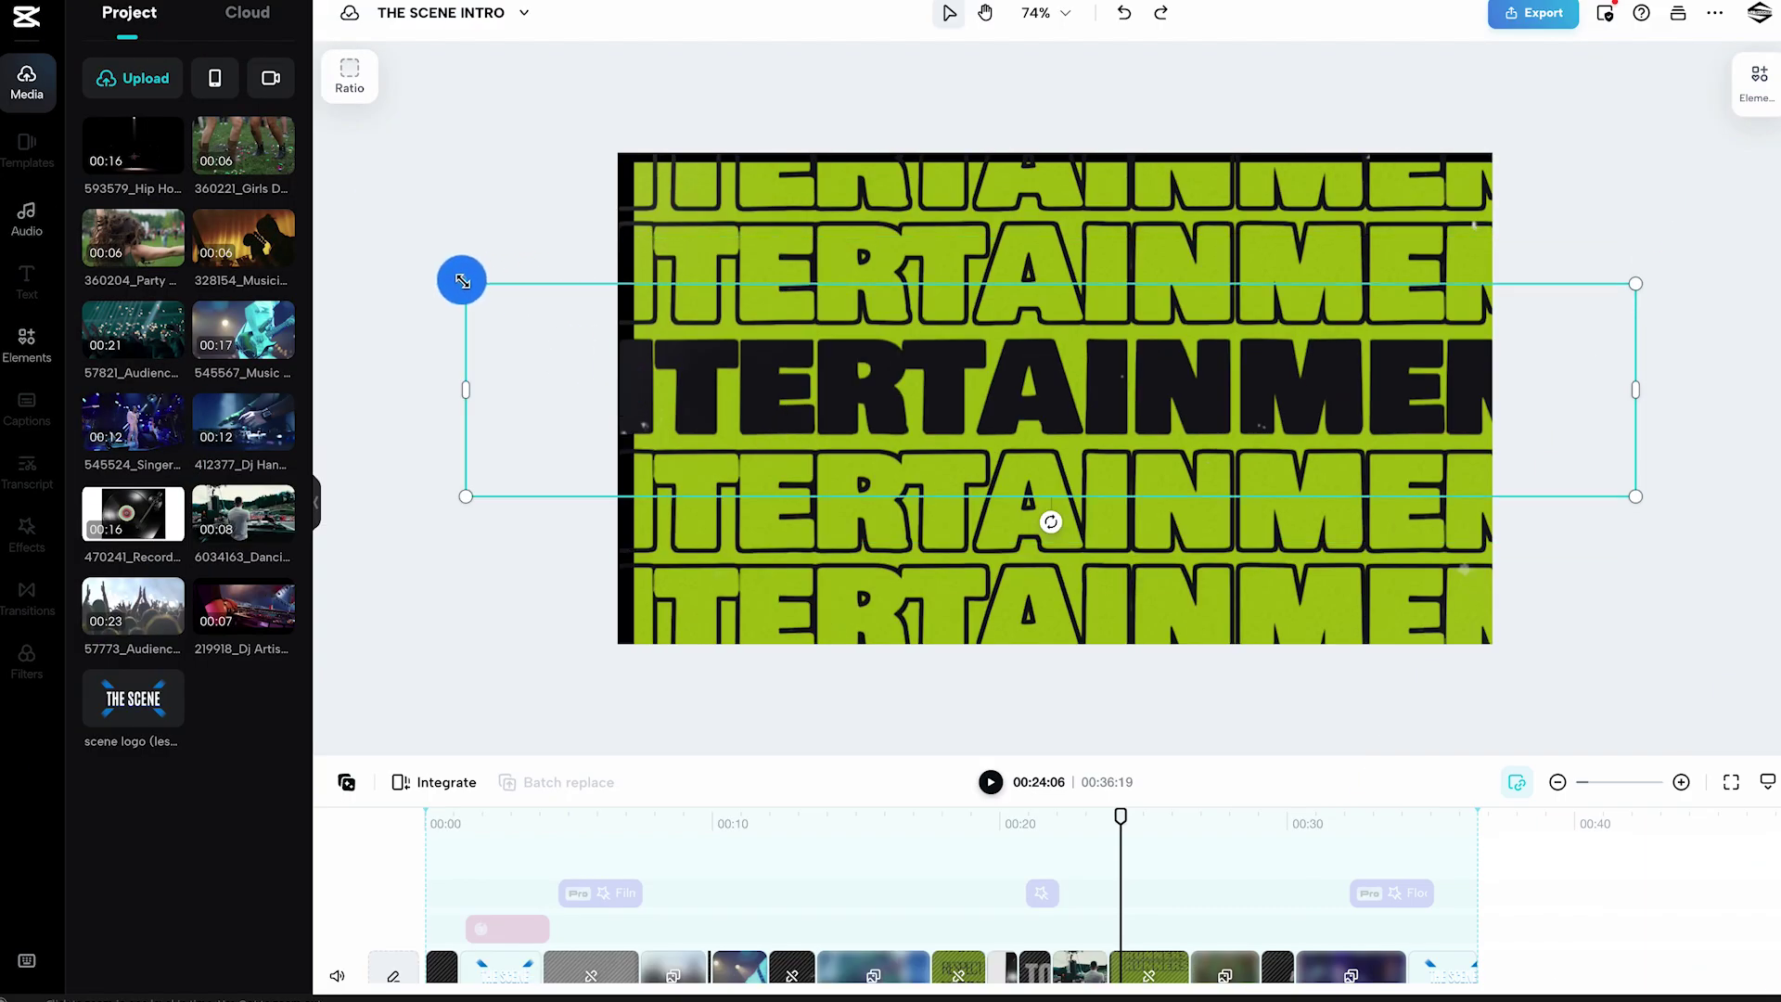
Resize the ENTERTAINMENT text box by dragging its top-left corner inward.
drag(563, 304, 642, 315)
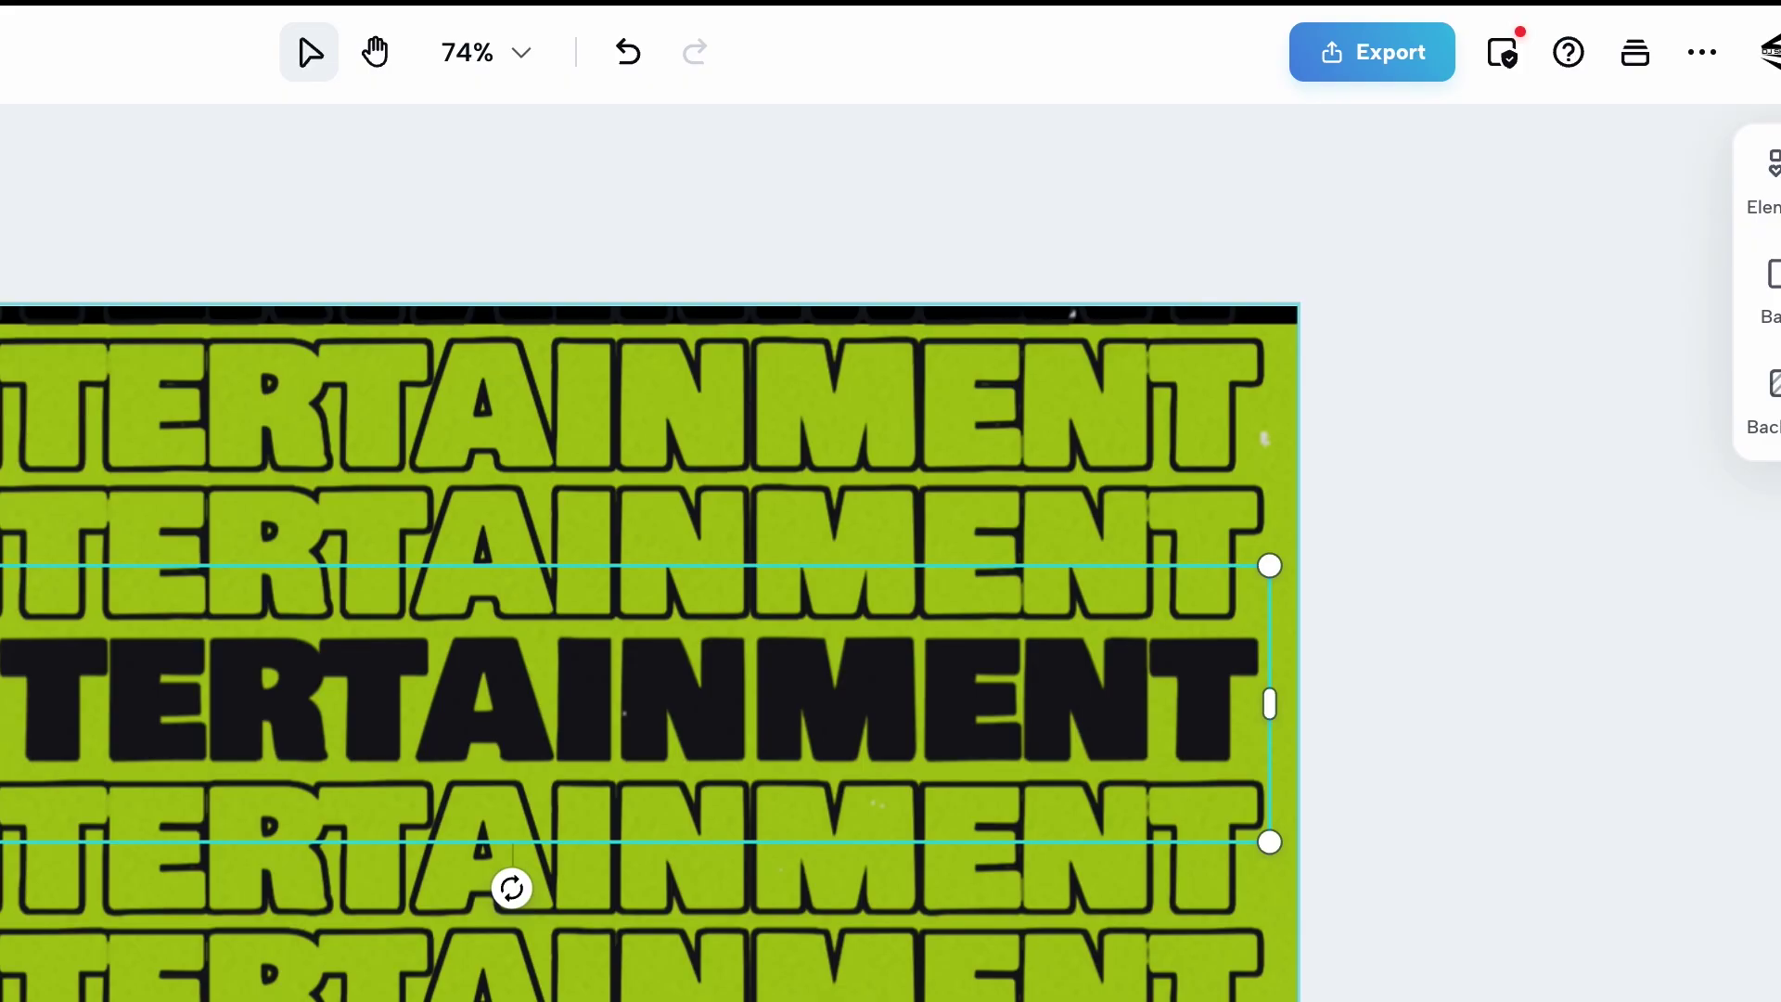
click(1407, 74)
Download THE SCENE INTRO at 4k resolution and 30fps.
click(1144, 926)
click(1196, 408)
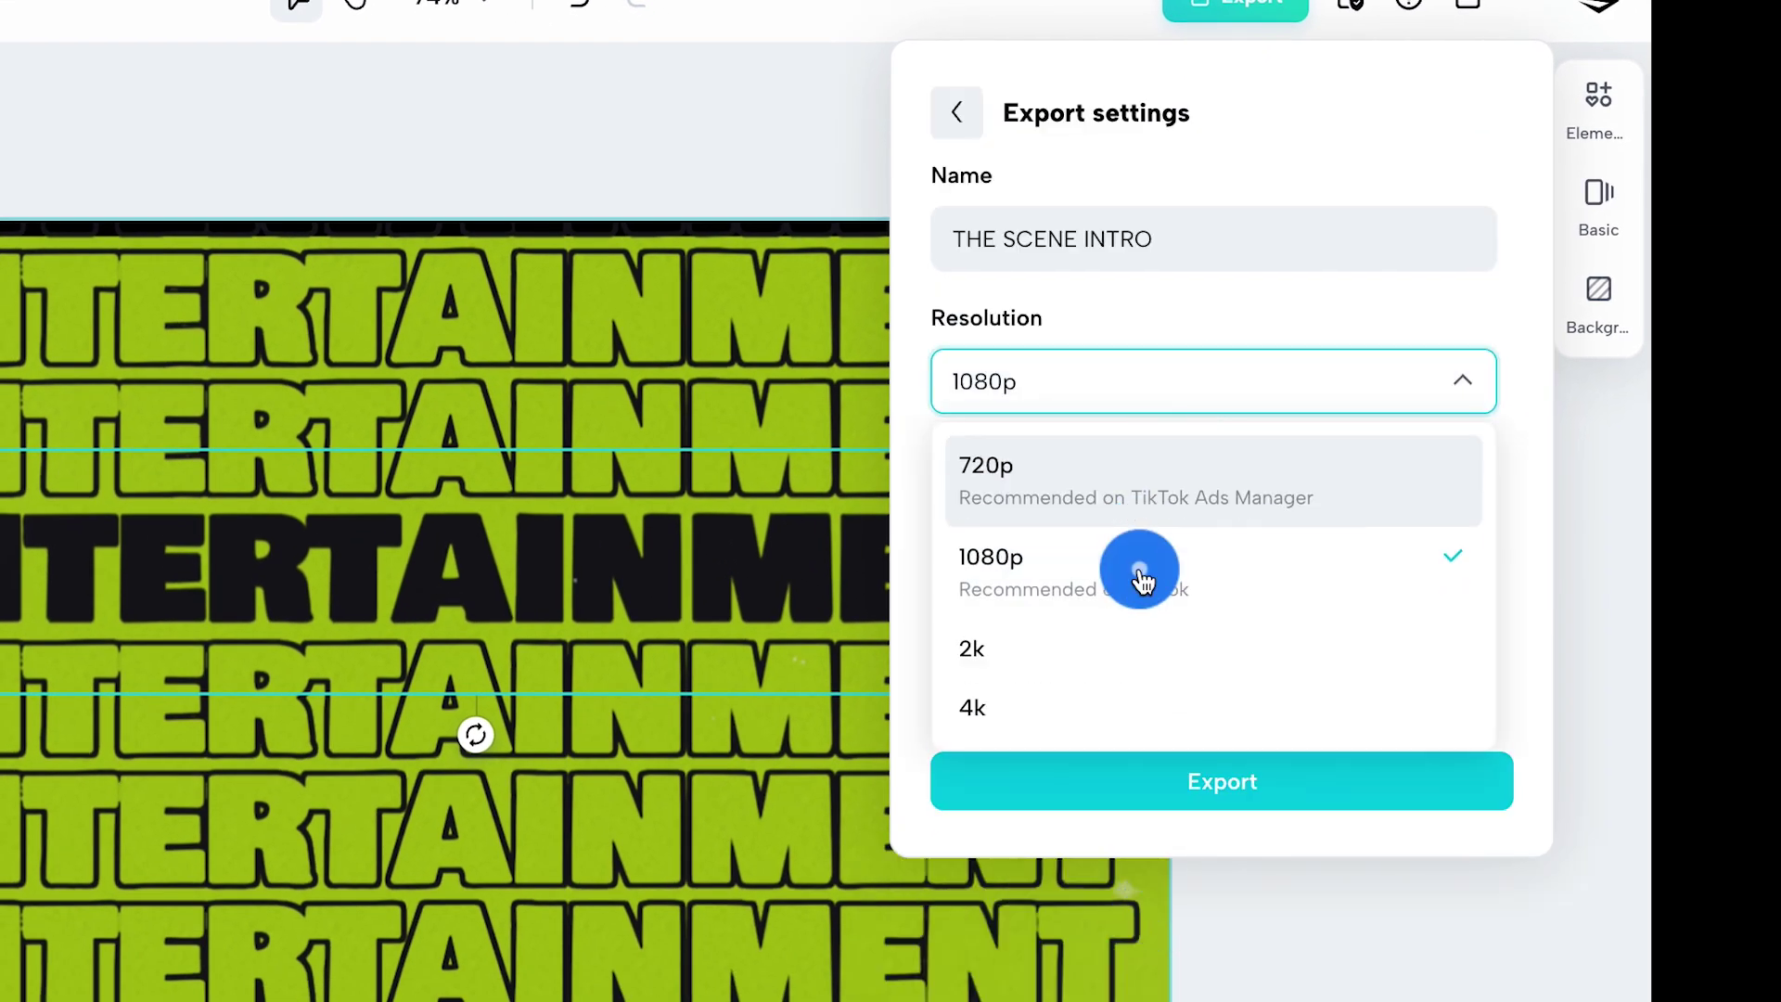
click(1013, 716)
click(1169, 662)
click(1044, 868)
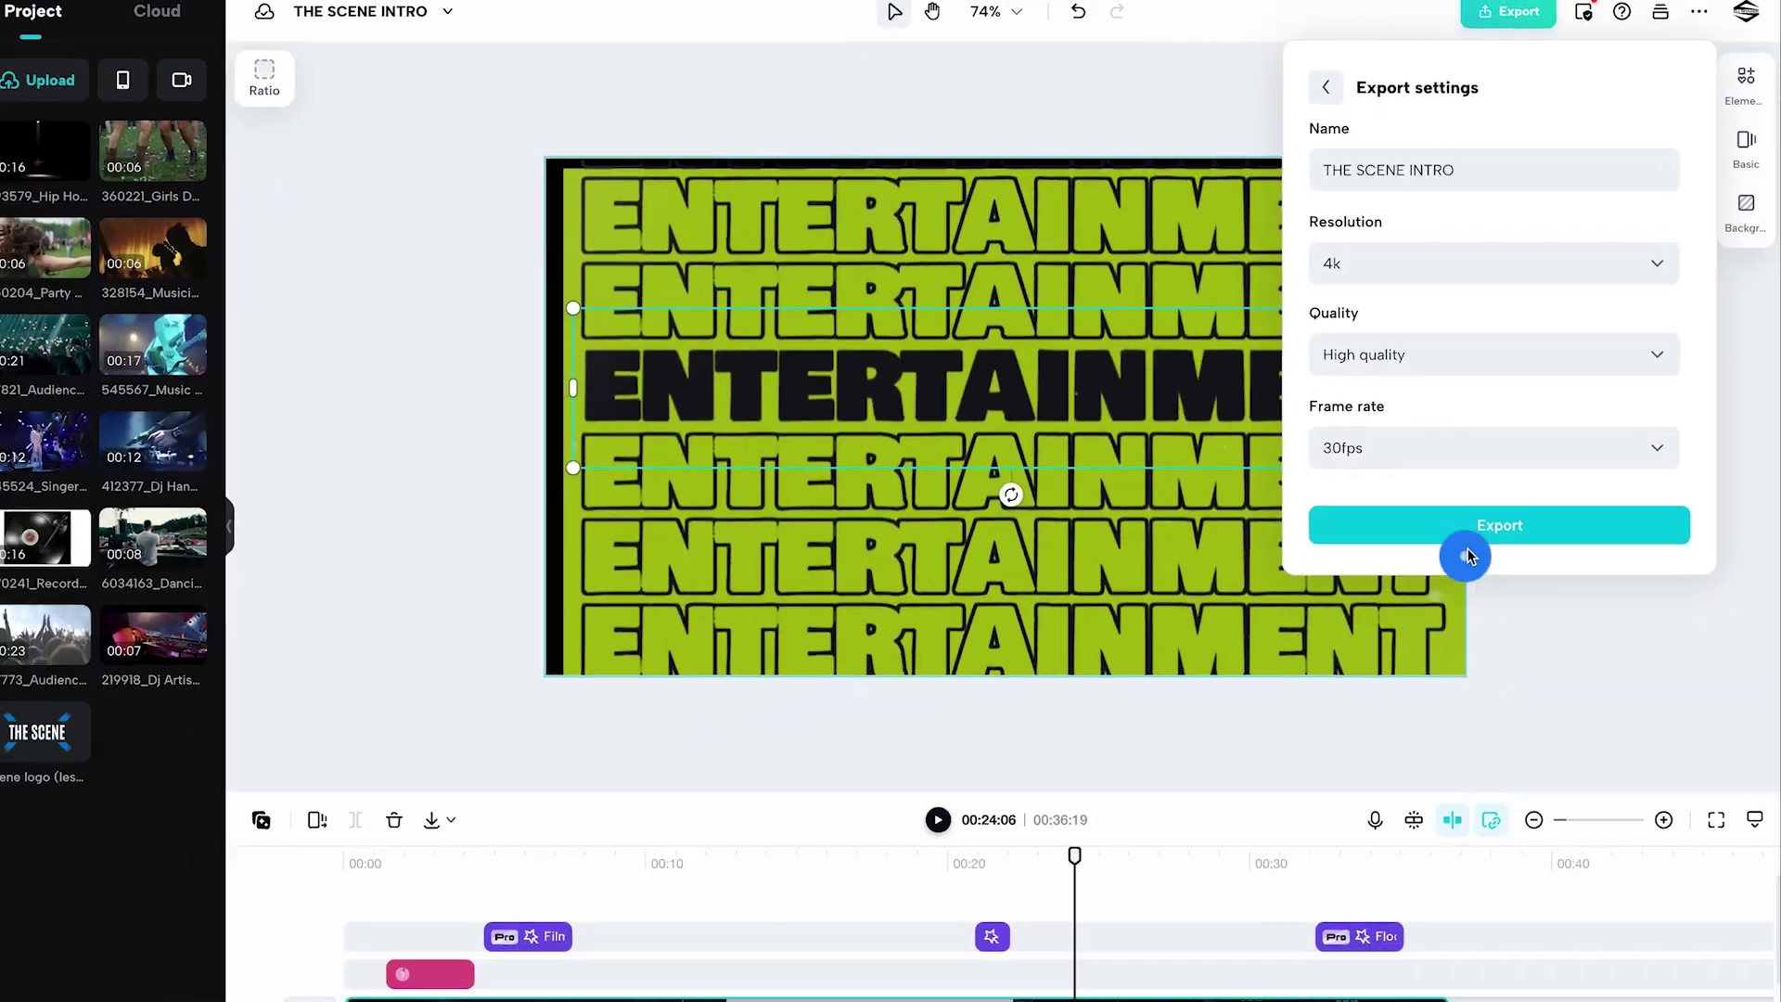
click(1195, 791)
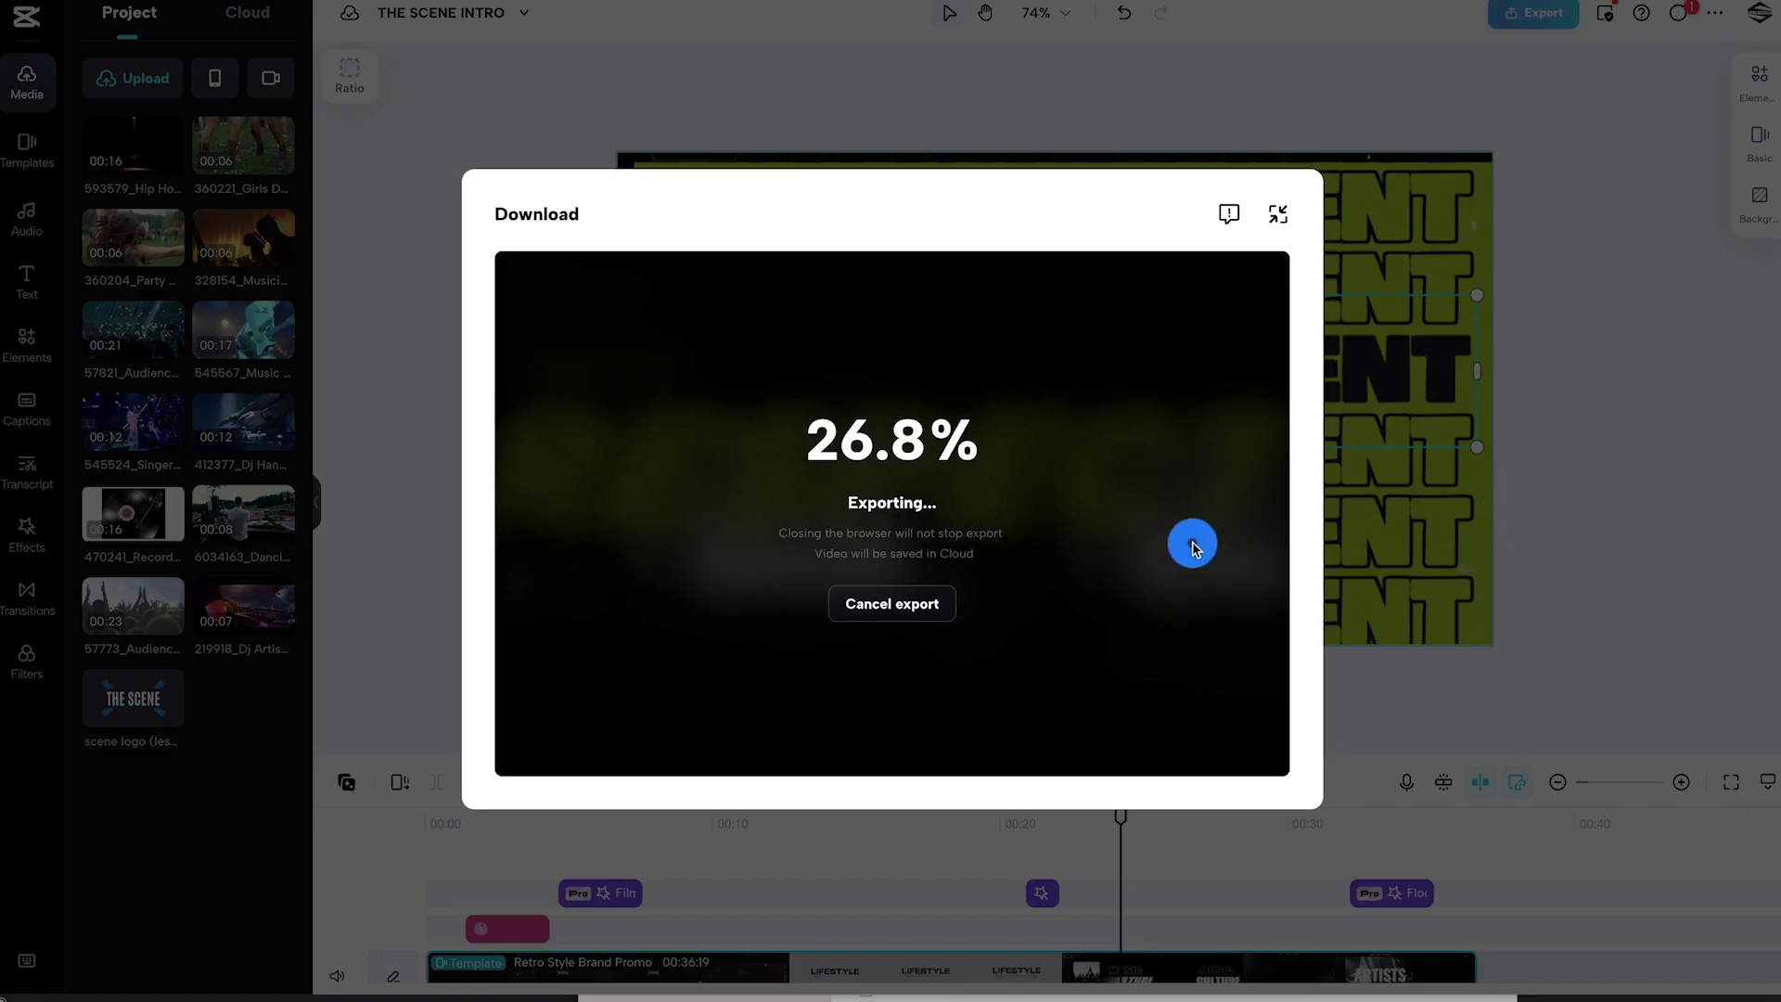